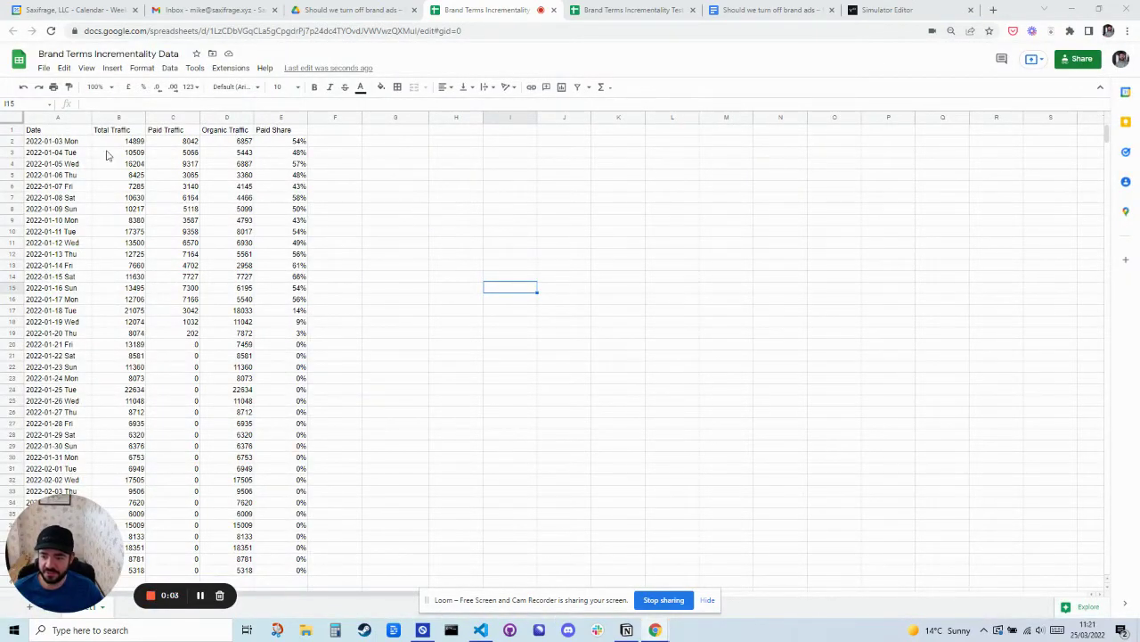
Examine the dates before the brand ads switch-off and the 18, 19 and 20 January rows where paid traffic winds down.
left_click_drag(71, 144, 70, 322)
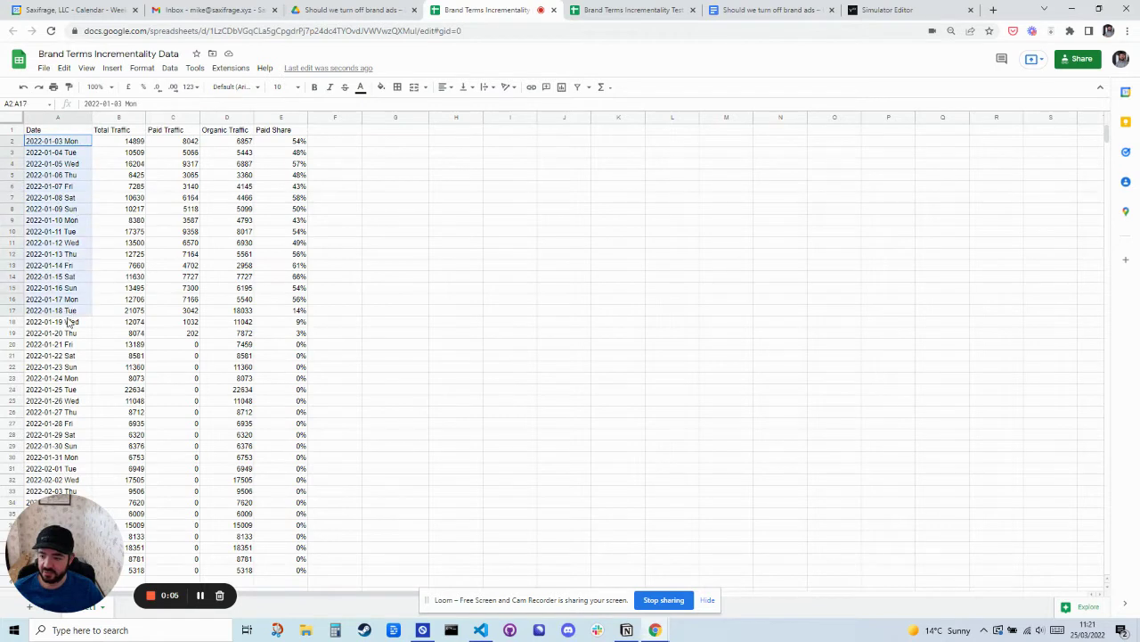
left_click(298, 311)
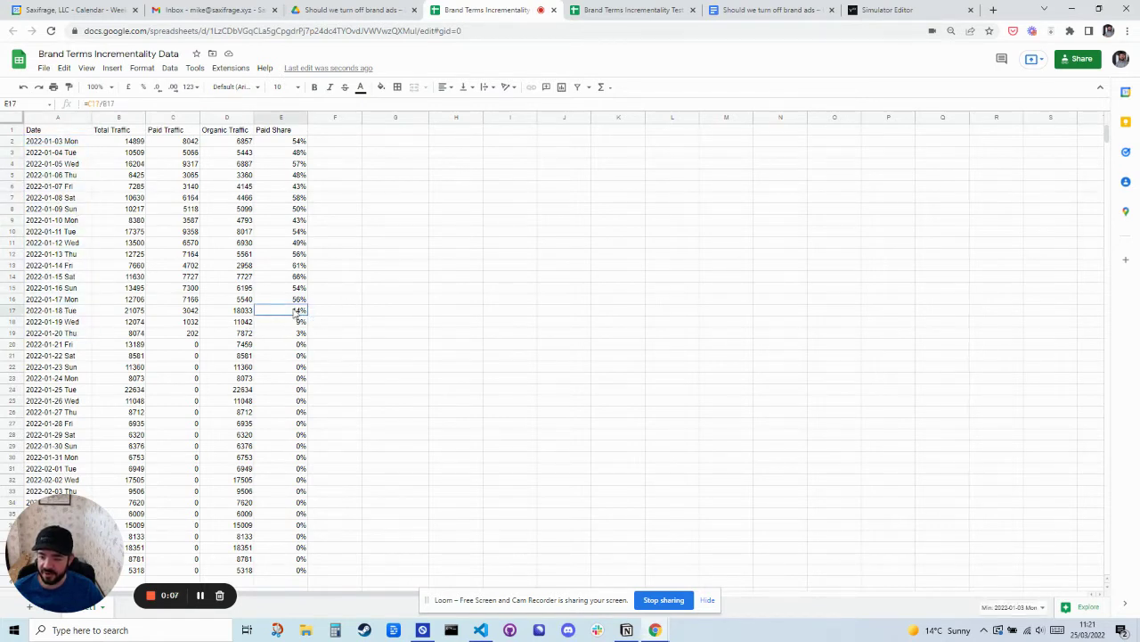
left_click_drag(298, 311, 58, 316)
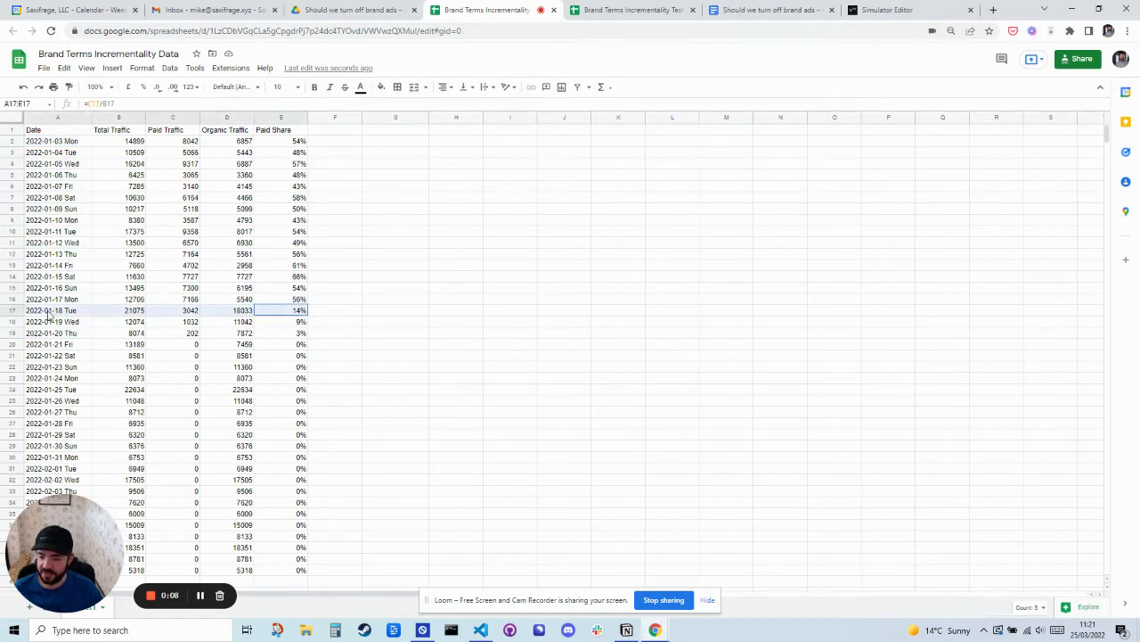
left_click(303, 307)
left_click_drag(303, 307, 62, 316)
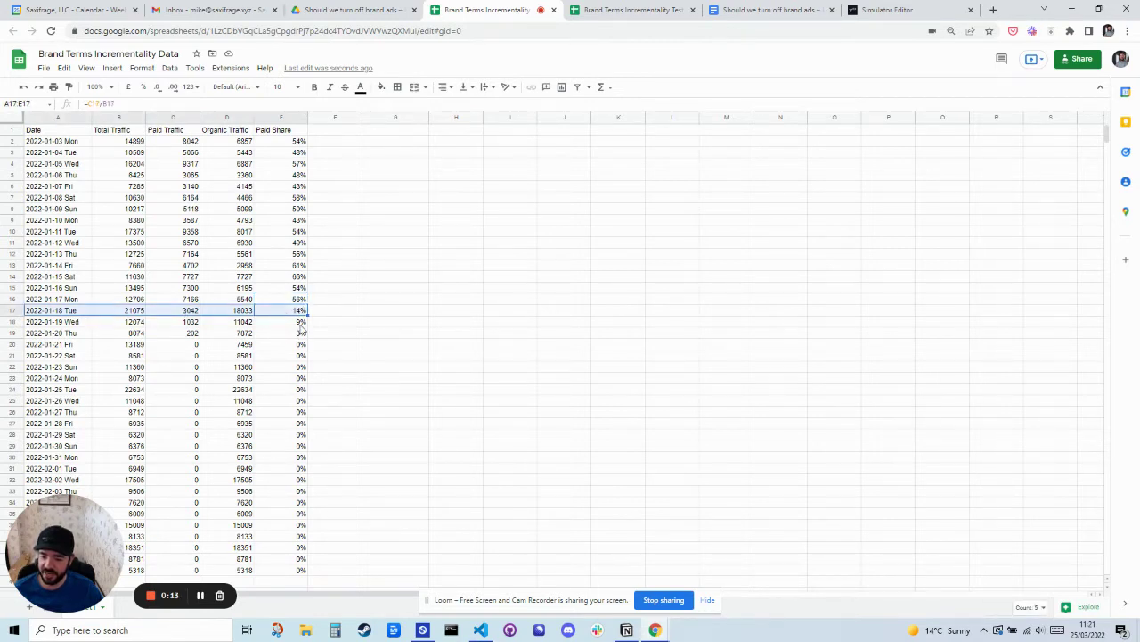
left_click_drag(302, 326, 90, 331)
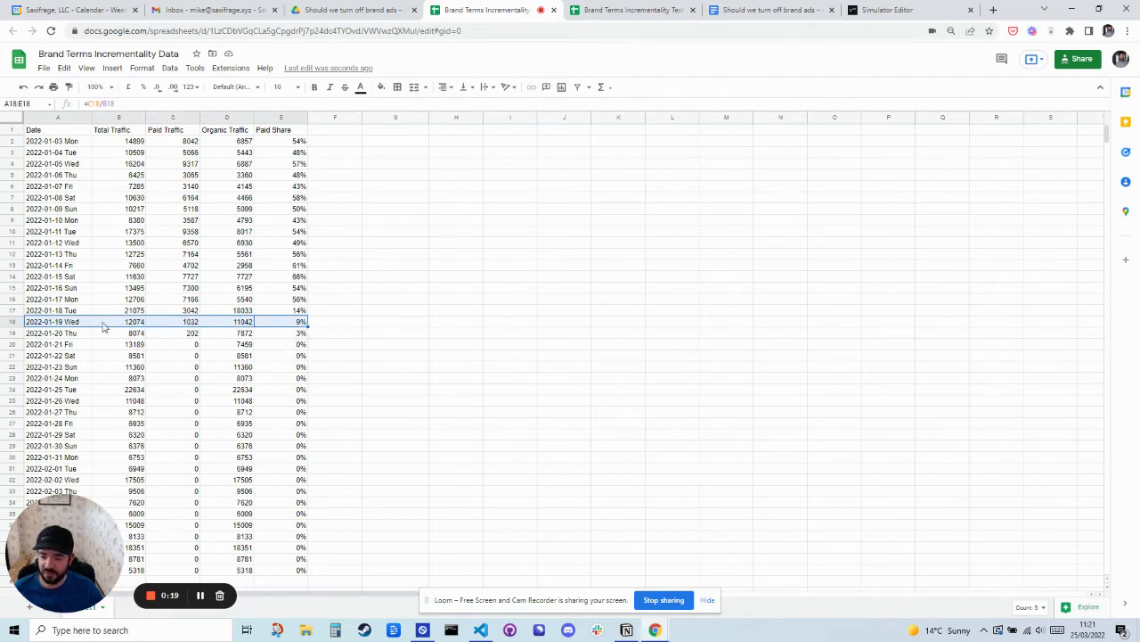
left_click(250, 334)
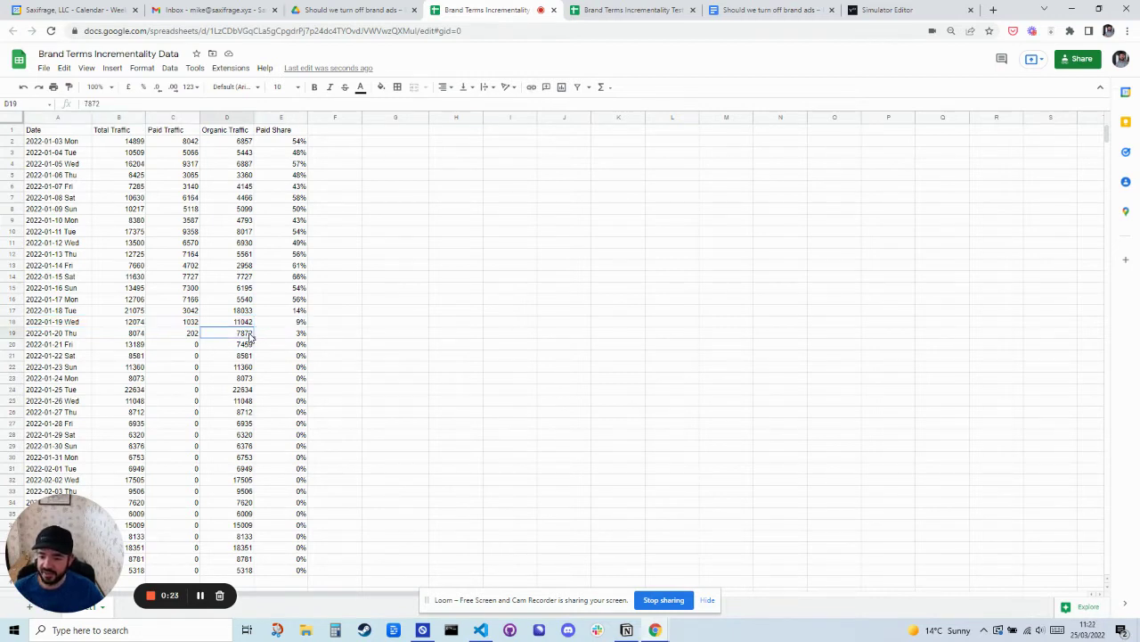
left_click(178, 332)
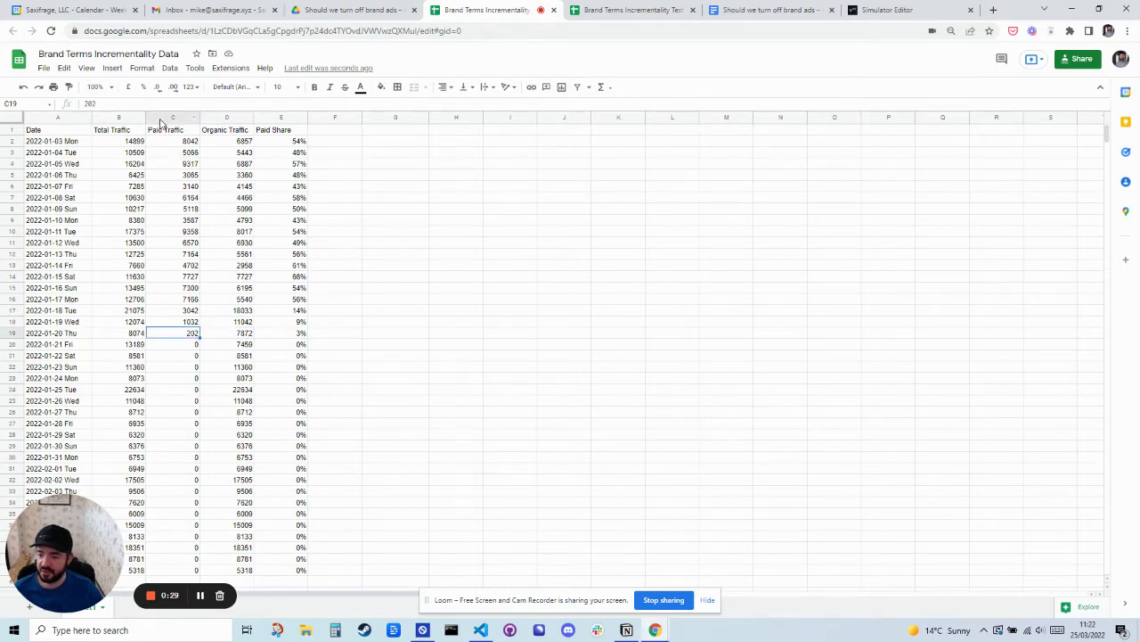
Compare the Paid Traffic and Organic Traffic columns up to 20 January, and review Total Traffic over the whole period.
left_click_drag(185, 143, 187, 336)
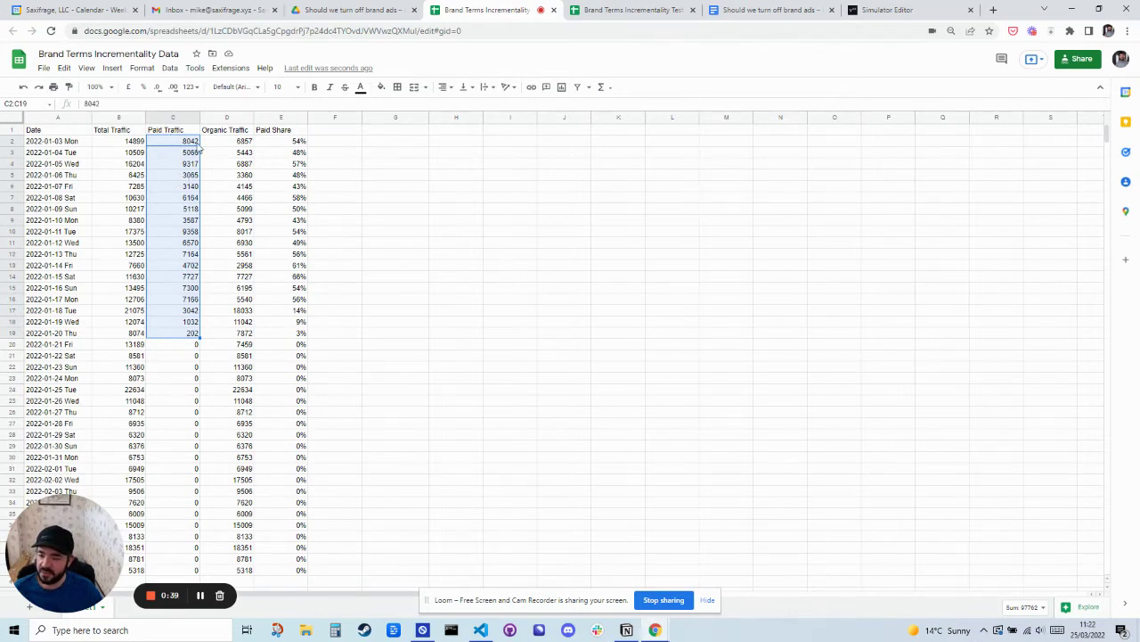
left_click_drag(231, 143, 239, 333)
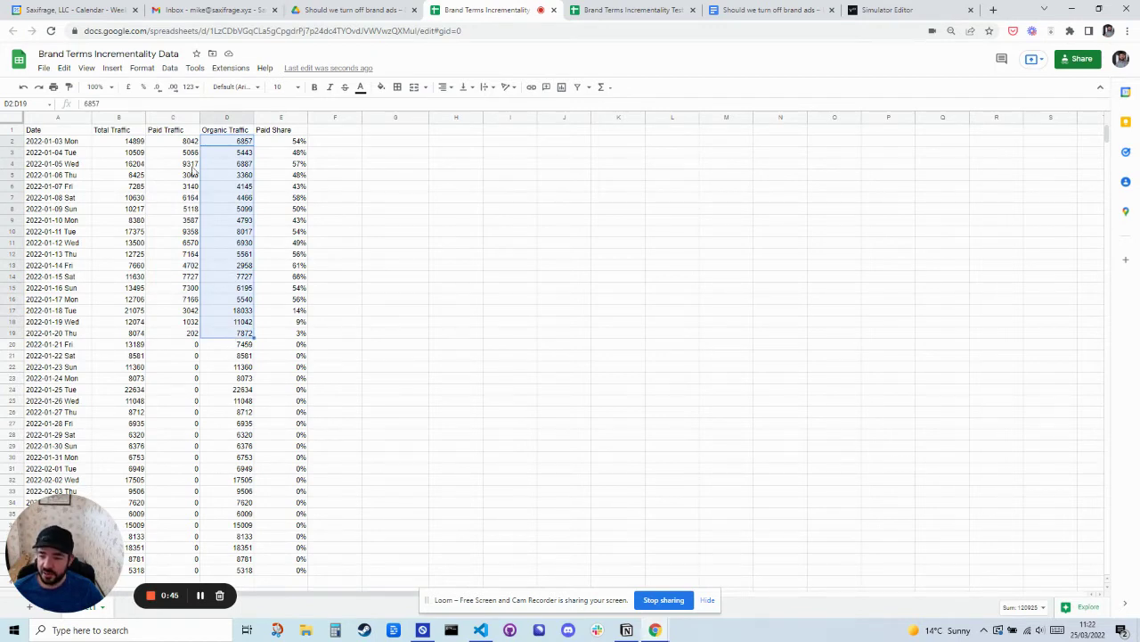
left_click_drag(185, 145, 236, 555)
left_click_drag(125, 144, 124, 572)
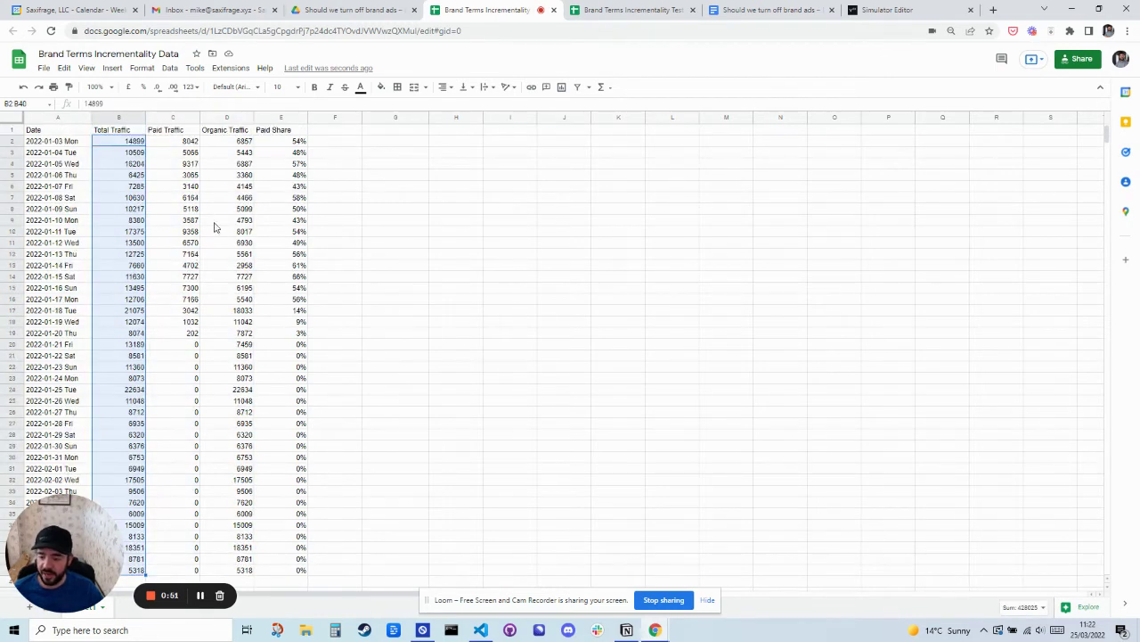
left_click(223, 232)
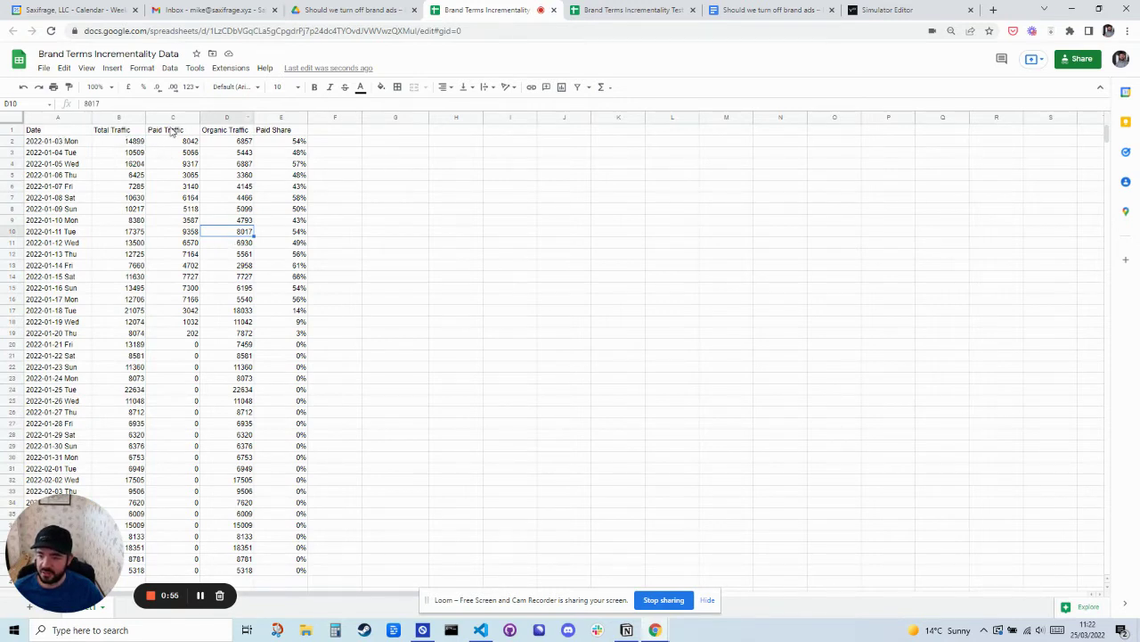
Insert a chart of the date and traffic columns in A1:D40 and remove its Total Traffic series.
left_click_drag(57, 130, 253, 579)
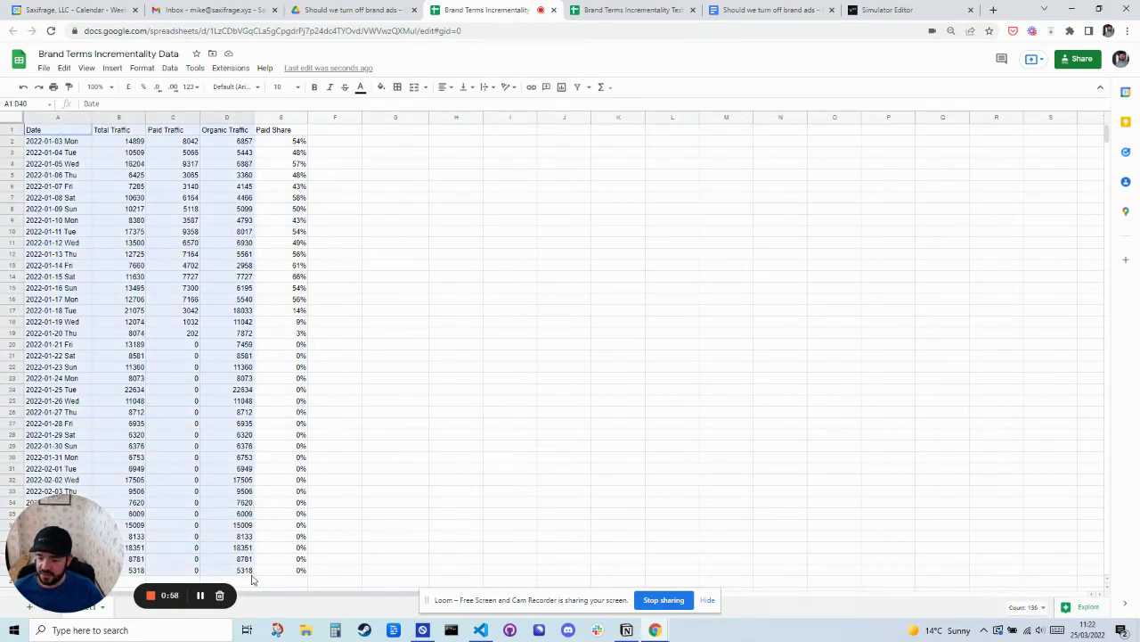
left_click(112, 68)
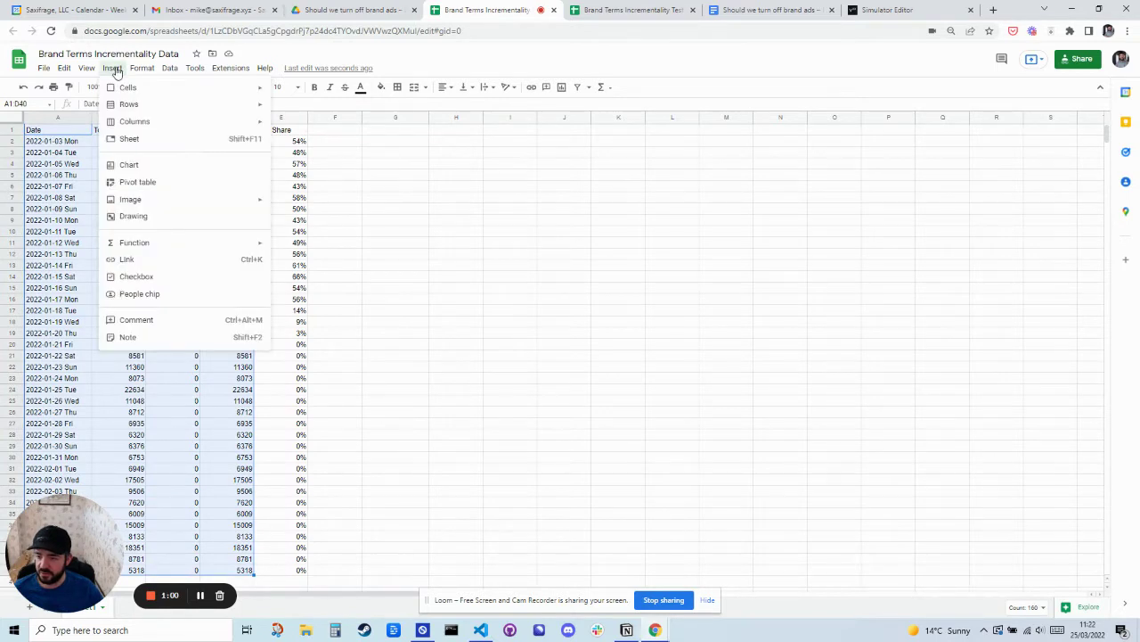
left_click(130, 166)
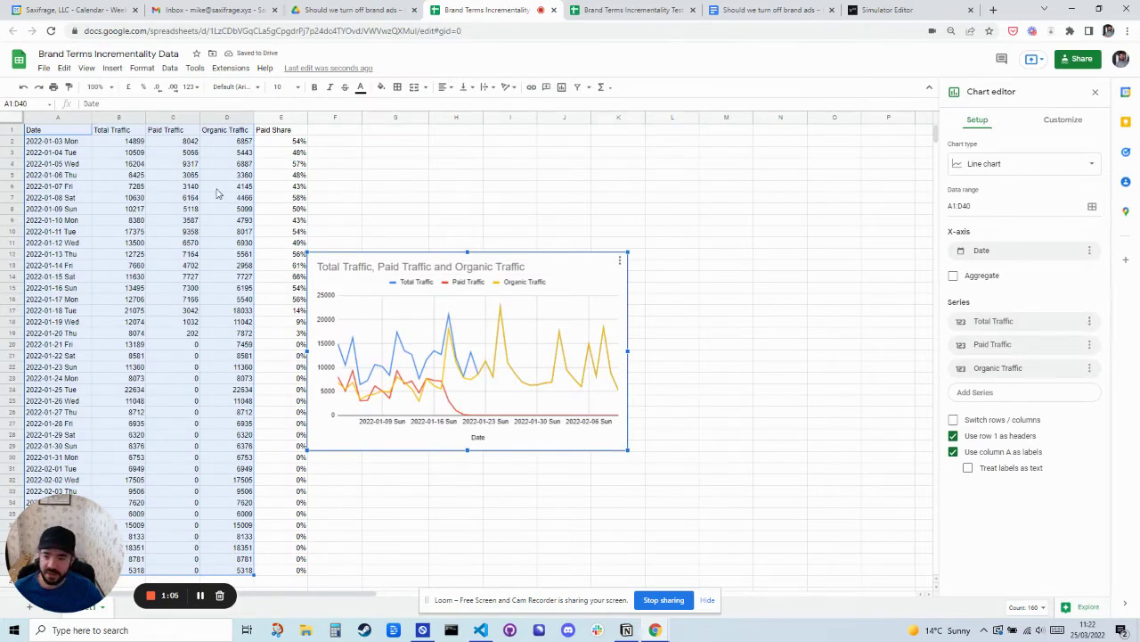
left_click(112, 69)
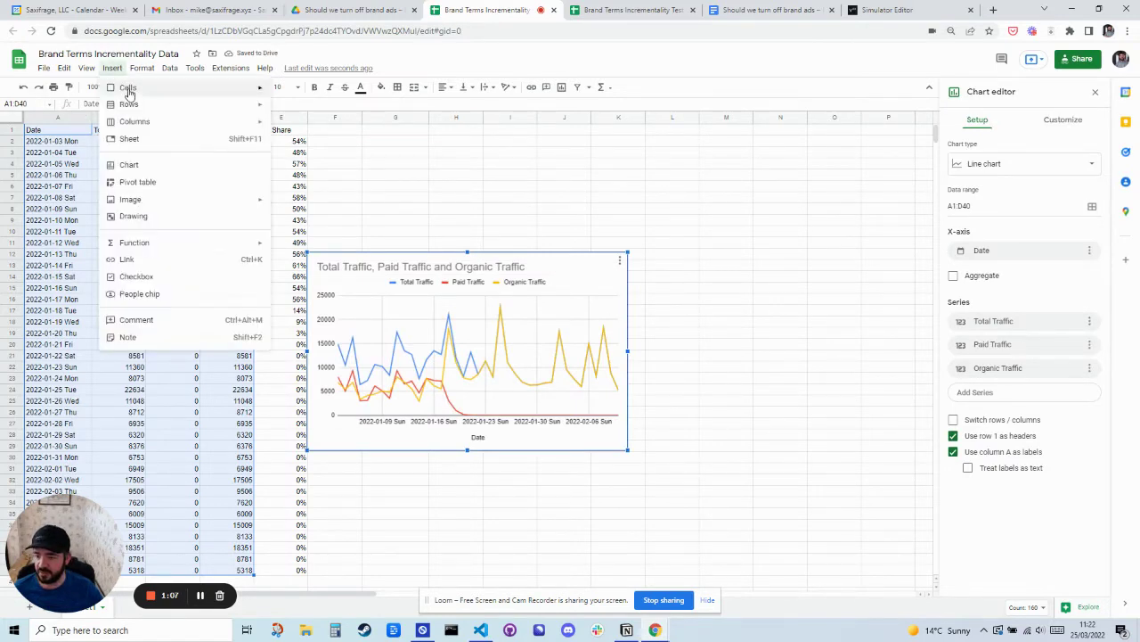
key("Escape")
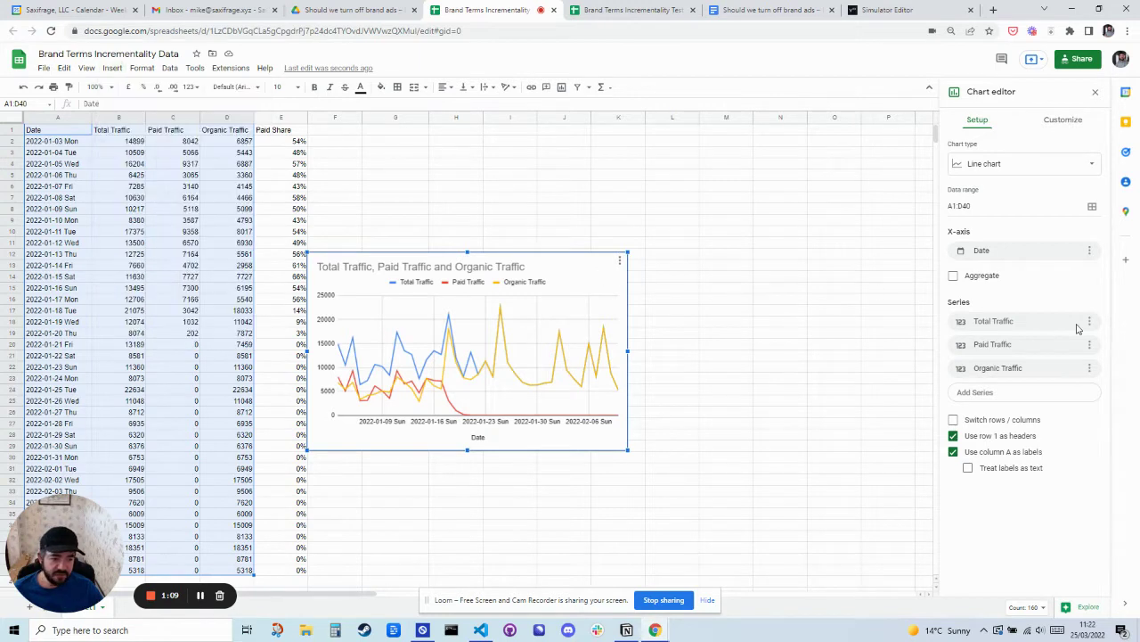
left_click(1089, 320)
left_click(1048, 343)
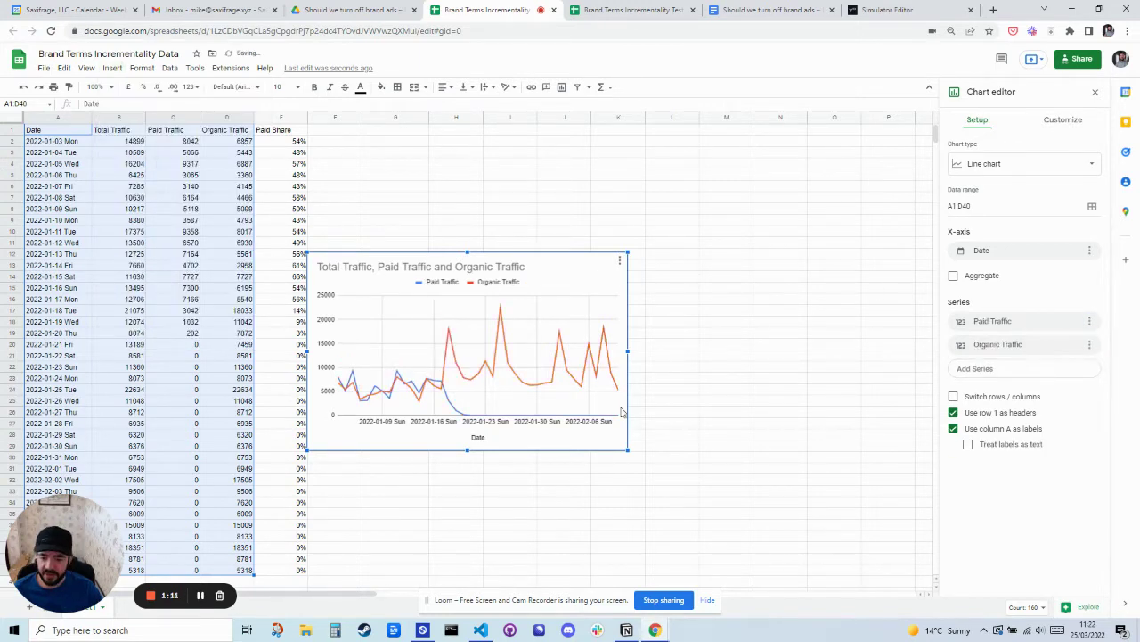
Change the chart type to a stacked area chart and move the chart up beside the first data rows.
left_click(1058, 122)
left_click(984, 125)
left_click(1001, 160)
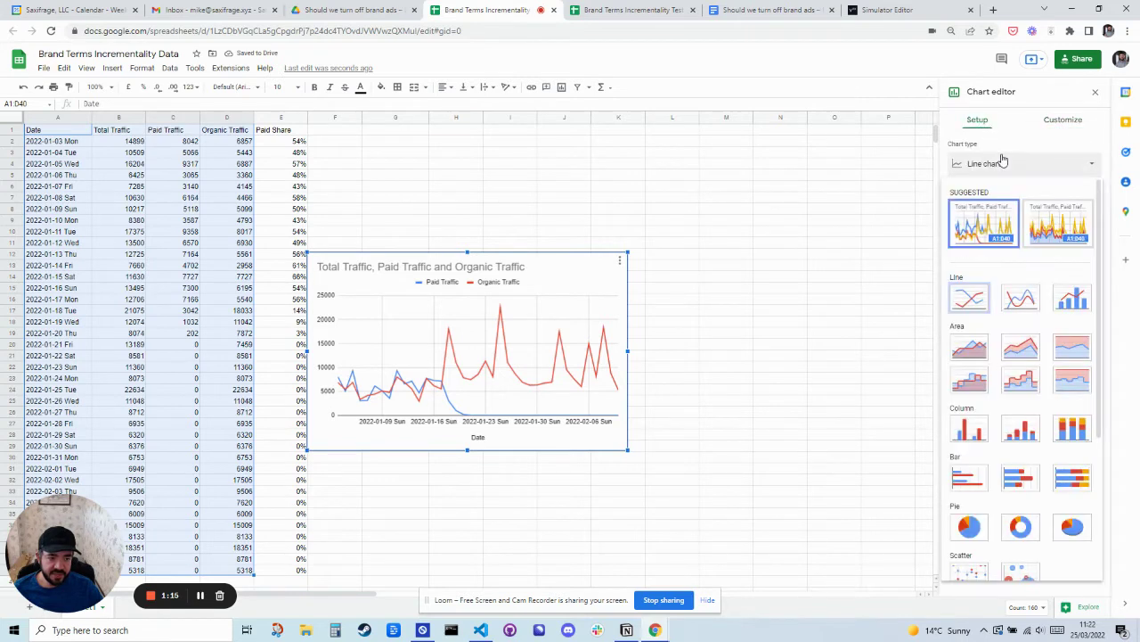
left_click(1020, 348)
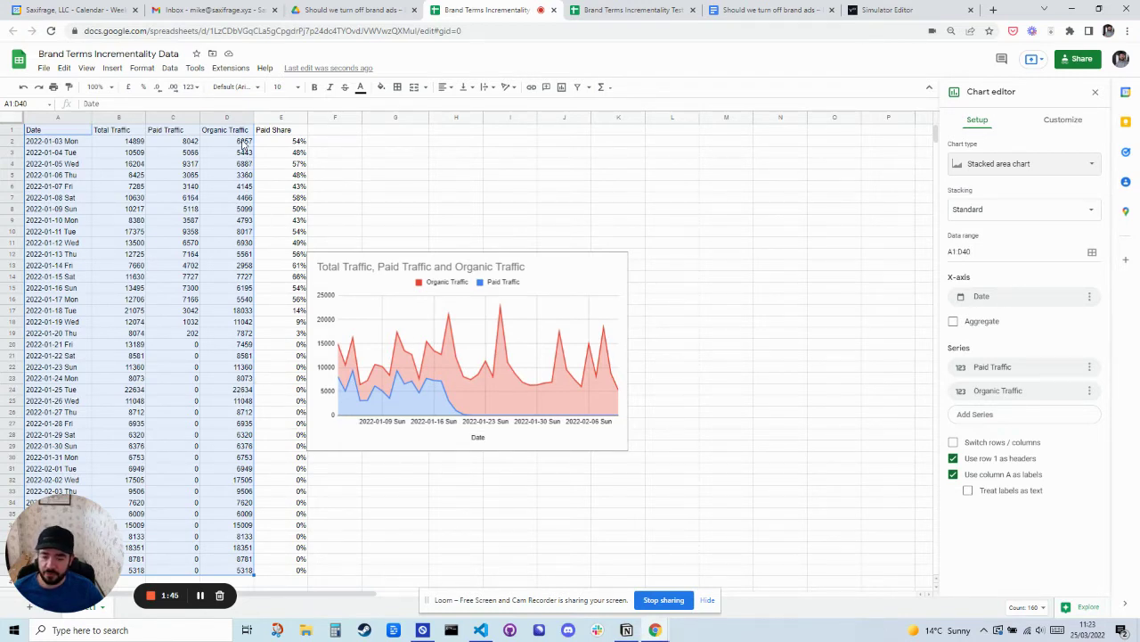
left_click(588, 262)
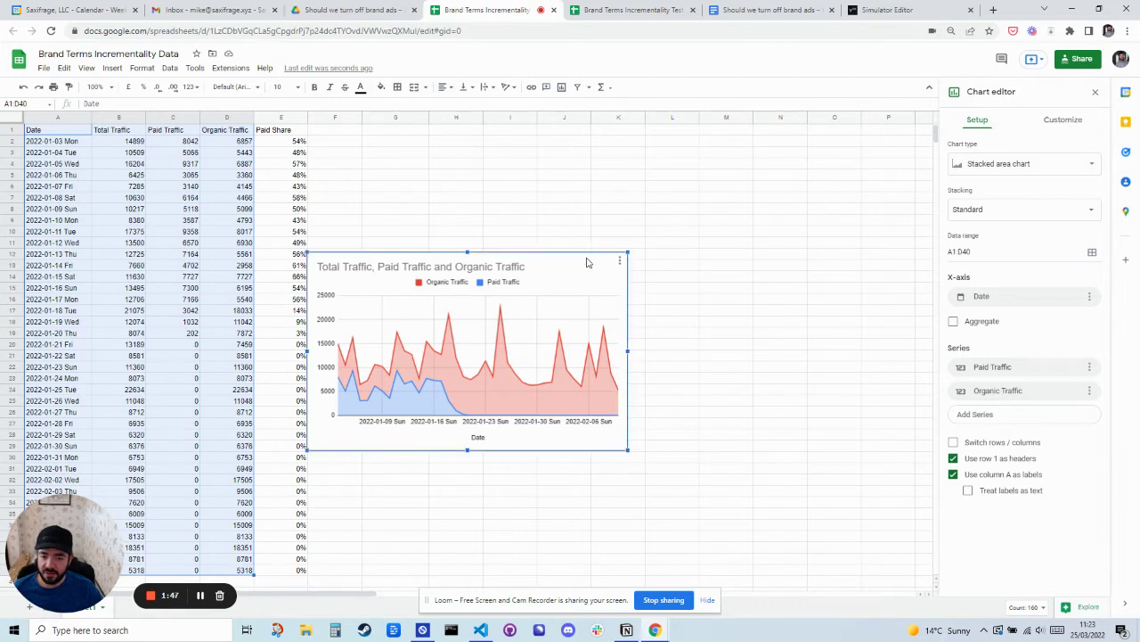
left_click_drag(587, 262, 606, 139)
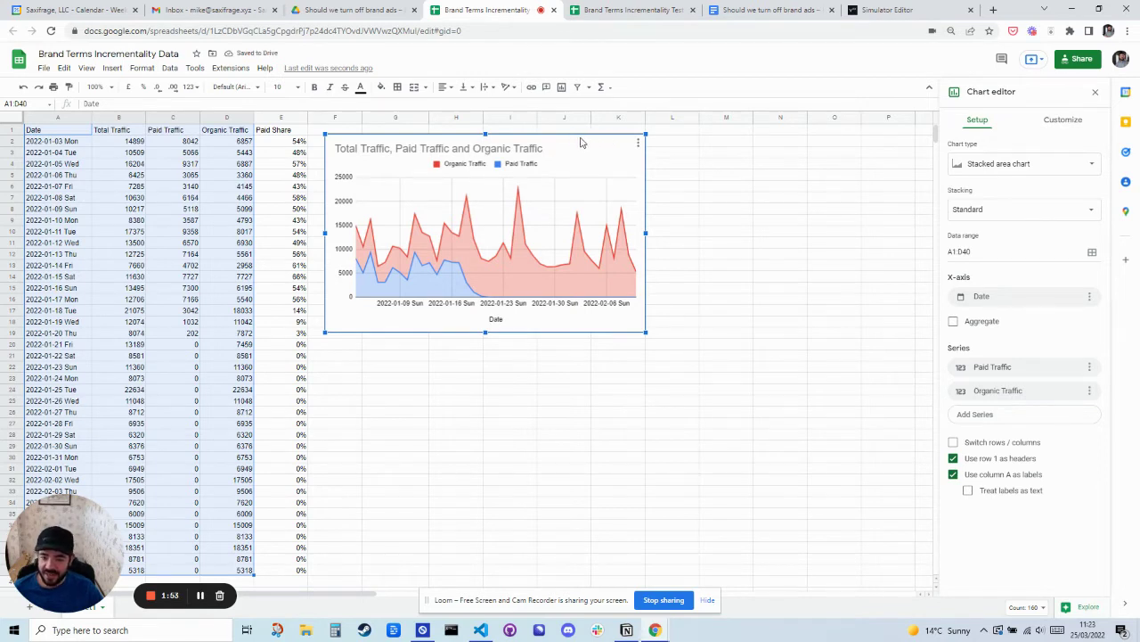
Enter the labels Traffic Before, Traffic After and Difference in cells G21 to G23 below the chart.
left_click(397, 361)
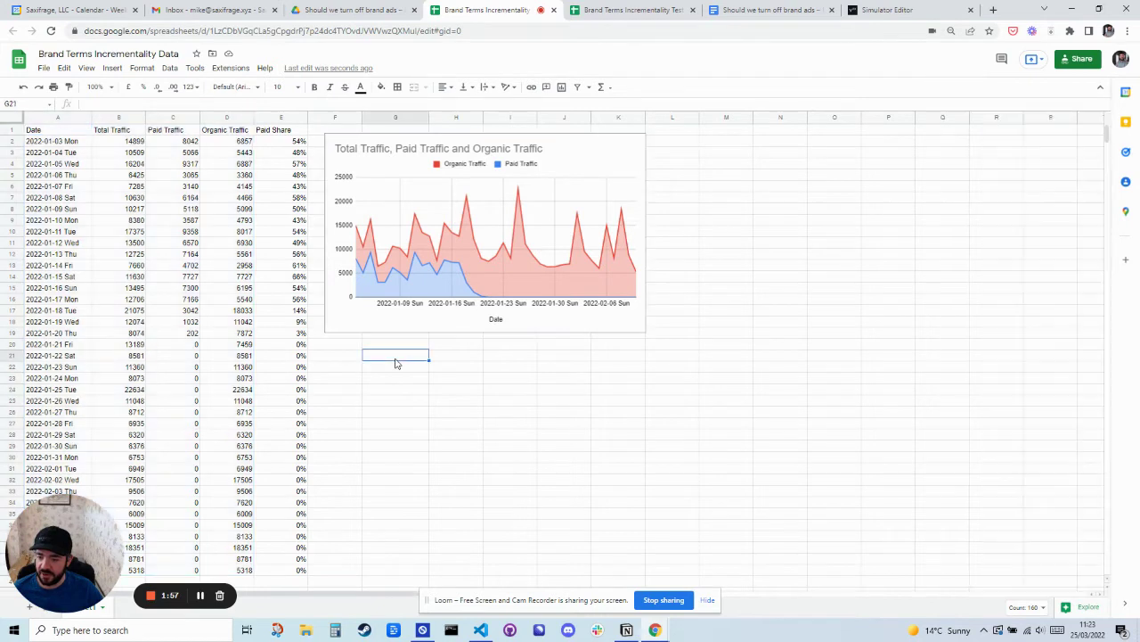
type("Traffic Before")
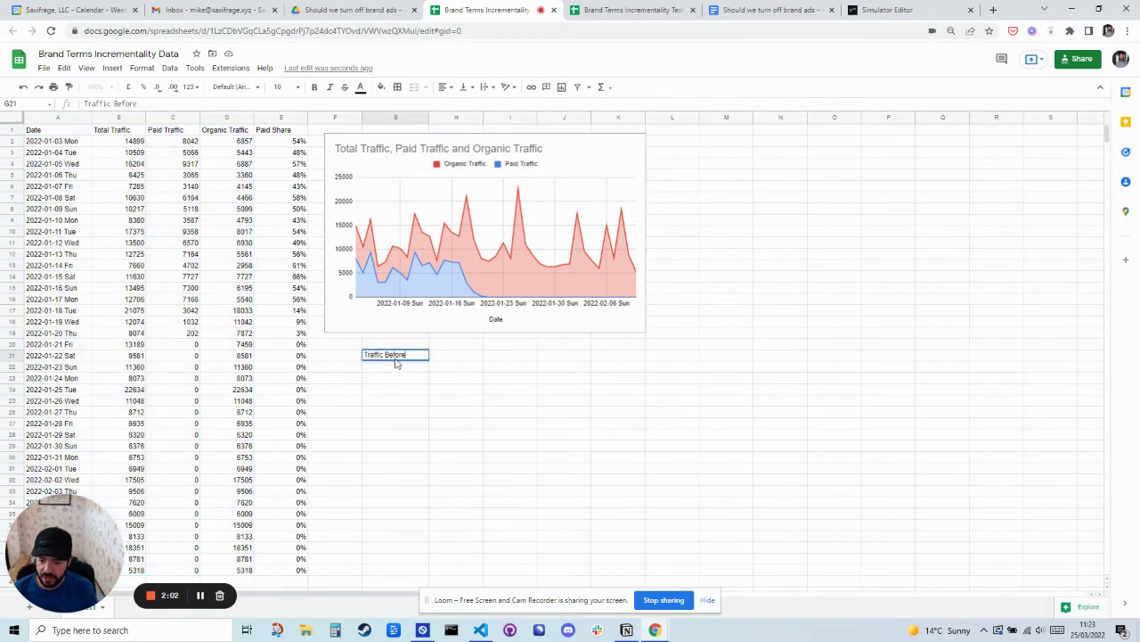
key("Return")
type("Traffi")
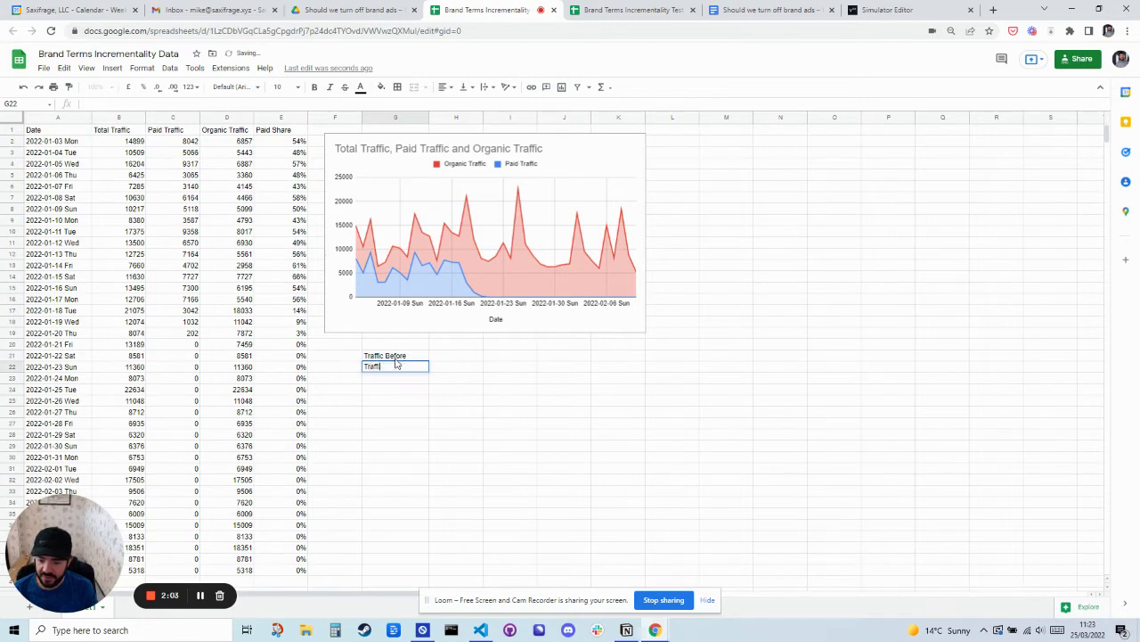
type("c After")
key("Return")
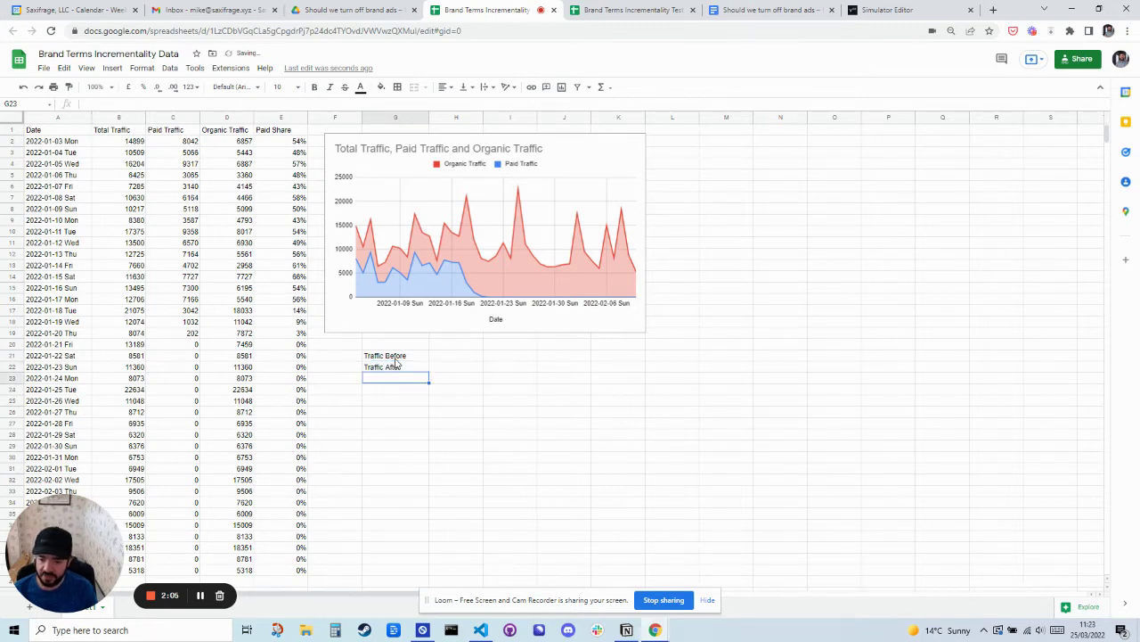
type("Difference")
key("Return")
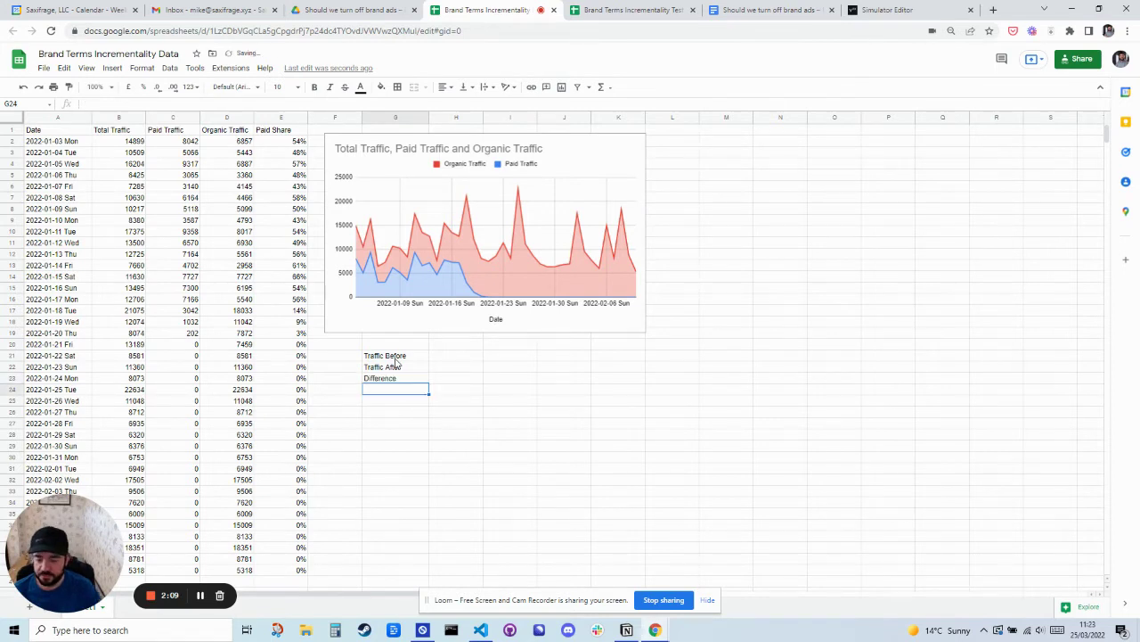
Enter the labels Paid Before and Paid (Incremental) in cells G25 and G26.
left_click(400, 401)
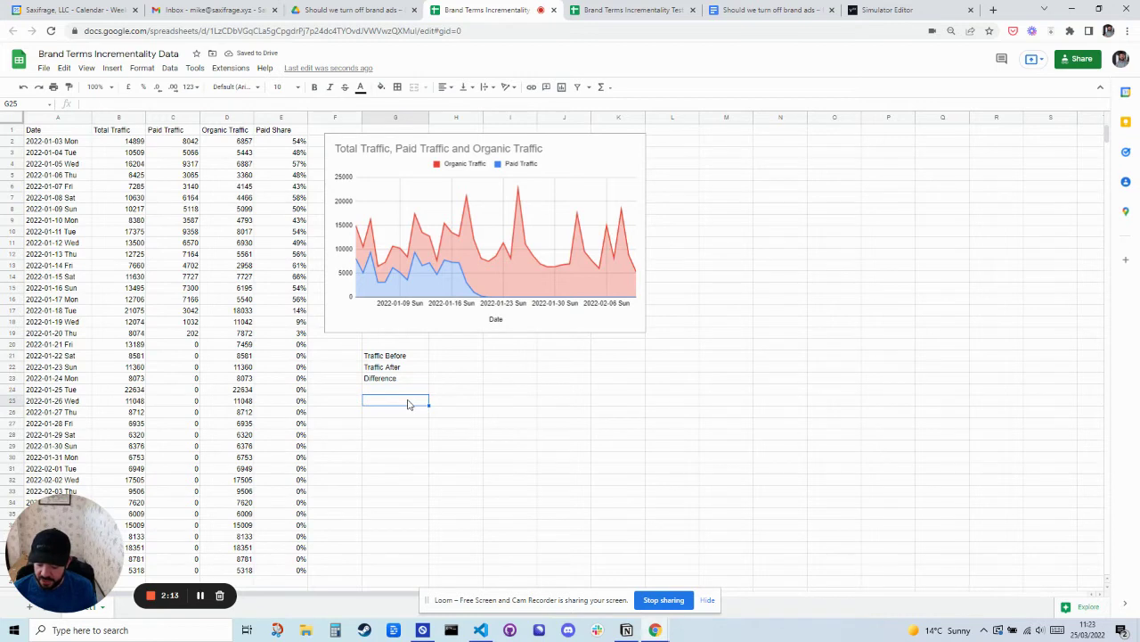
type("Paid B")
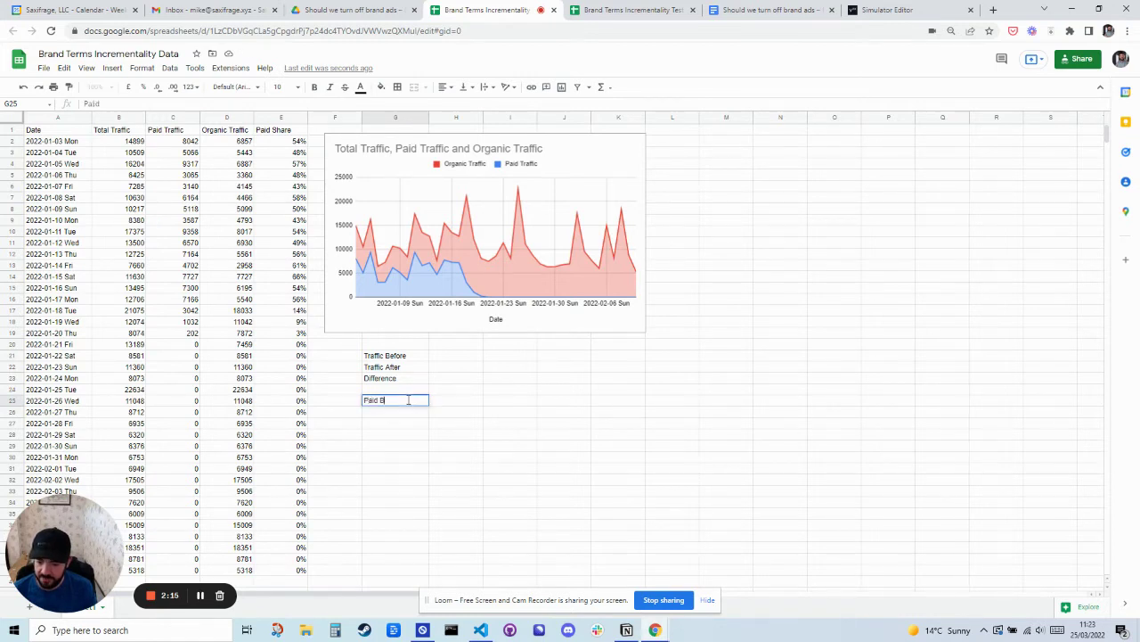
type("efore")
key("Return")
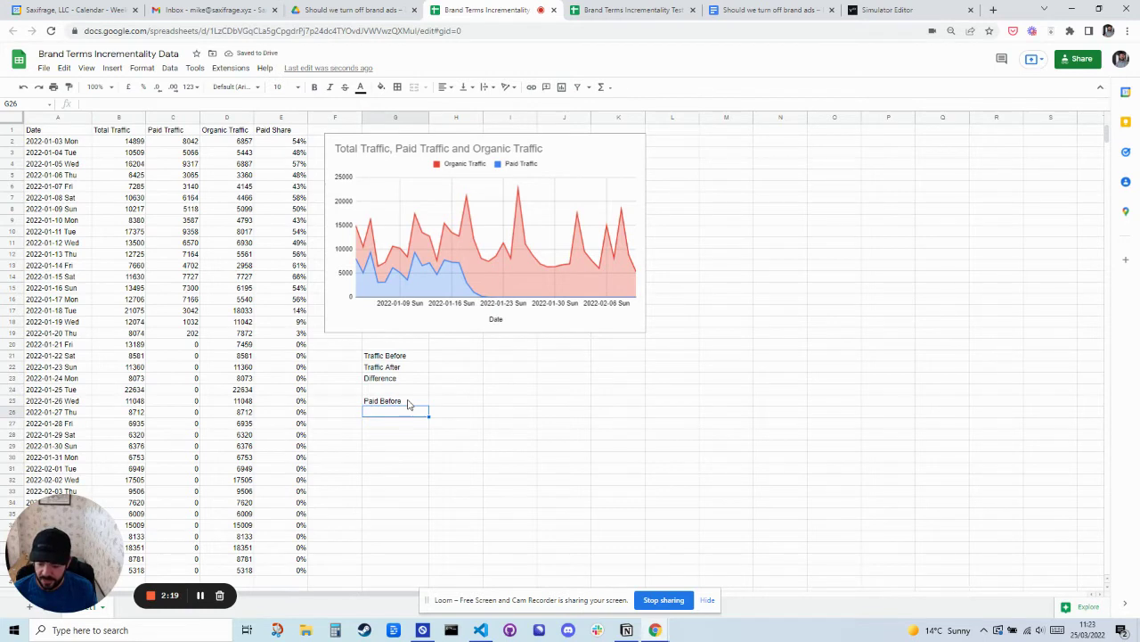
type("Paid (In")
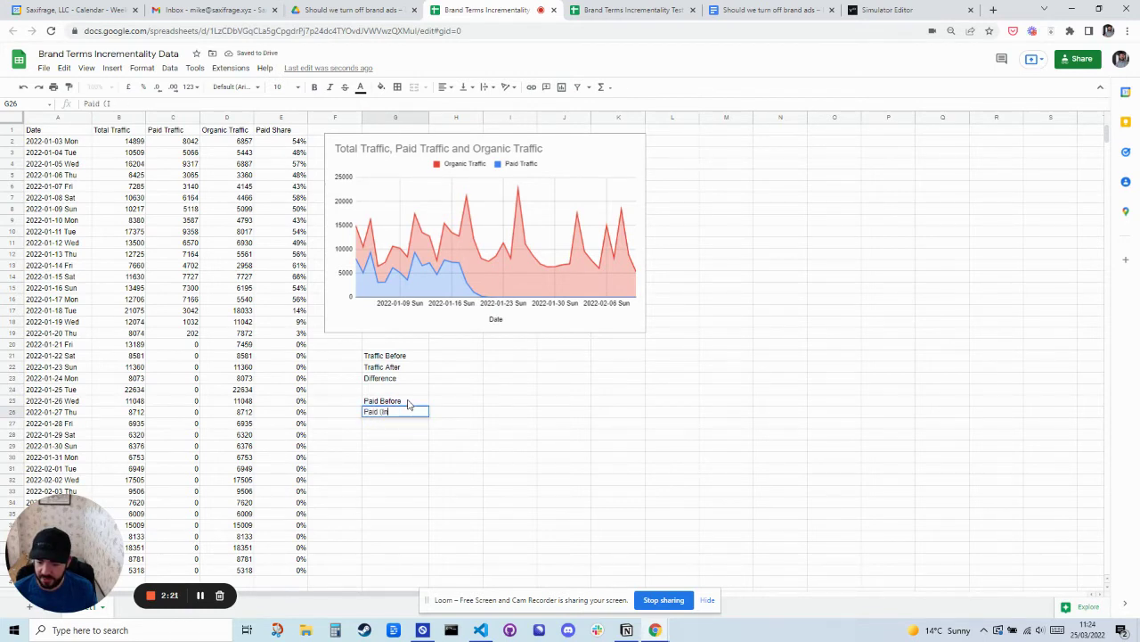
type("cremental)")
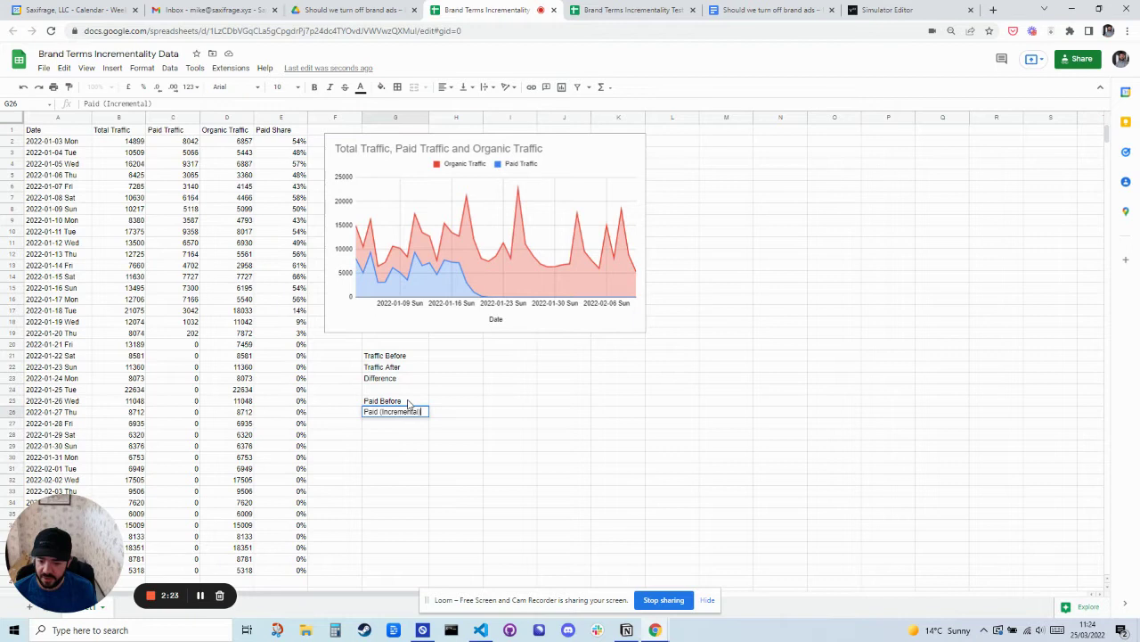
key("Return")
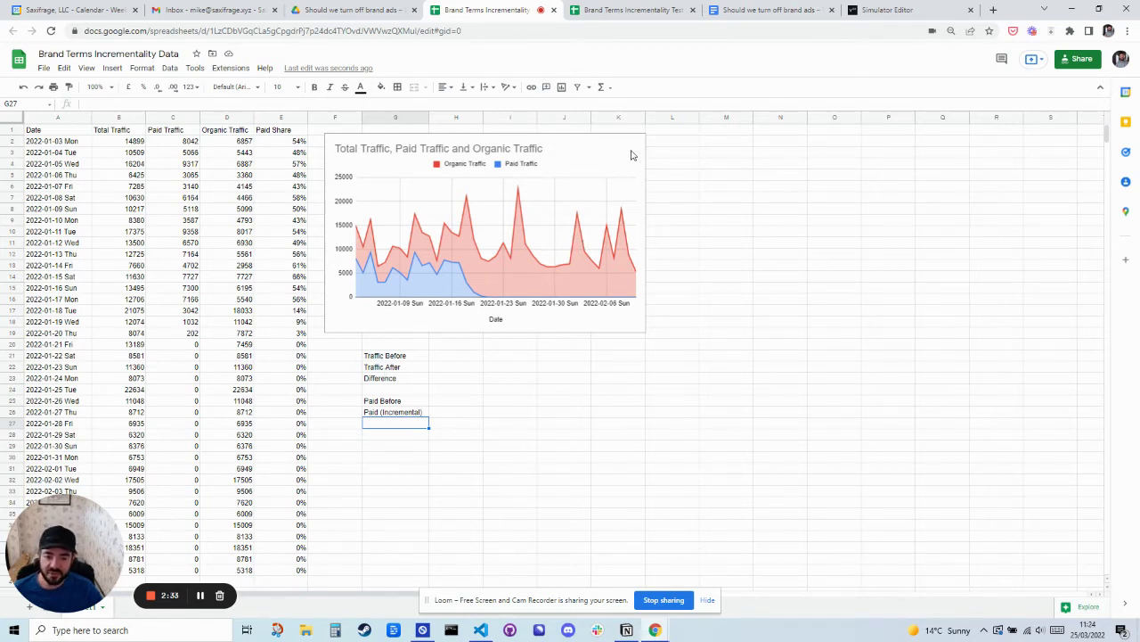
Fill the date cells A2:A15, from 2022-01-03 to 2022-01-16, with a light blue background.
left_click(457, 356)
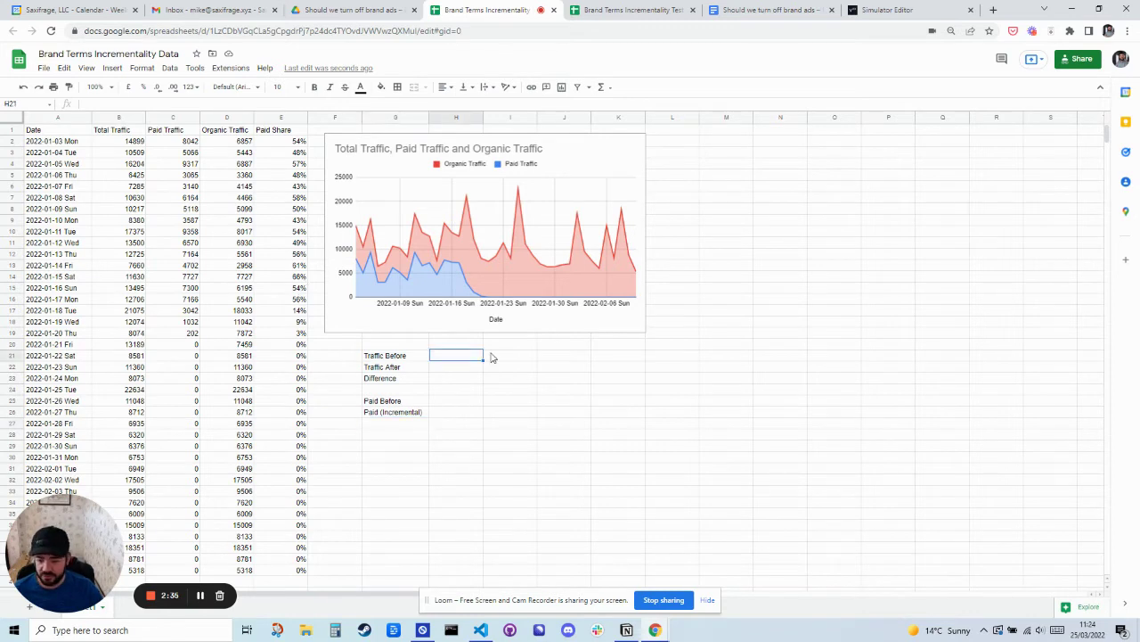
left_click(58, 141)
left_click_drag(58, 147, 75, 288)
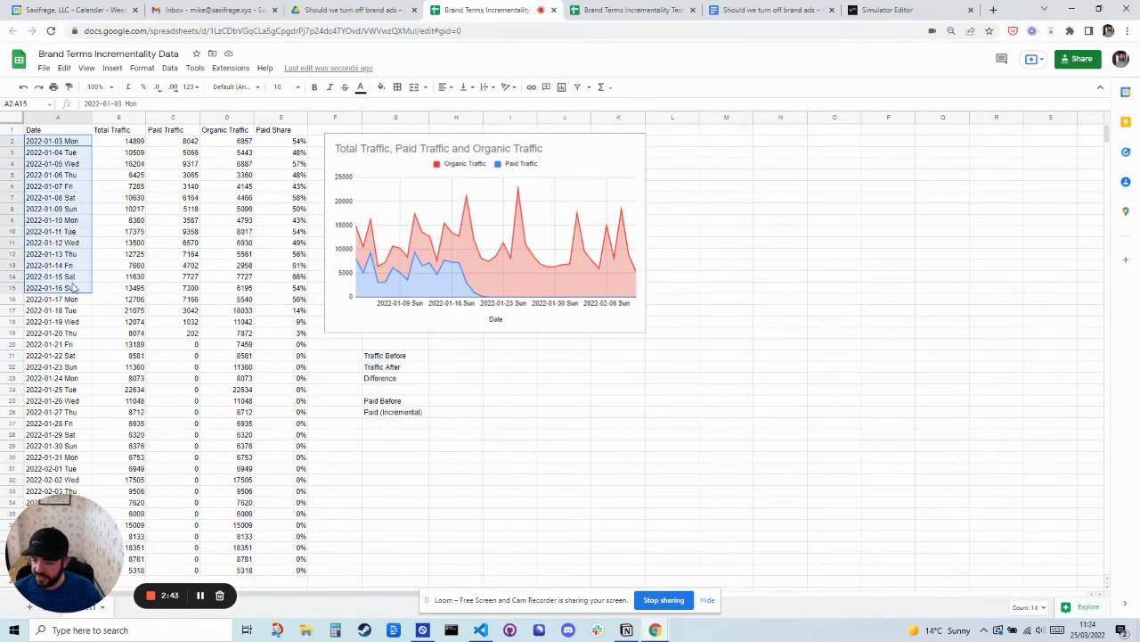
left_click(382, 86)
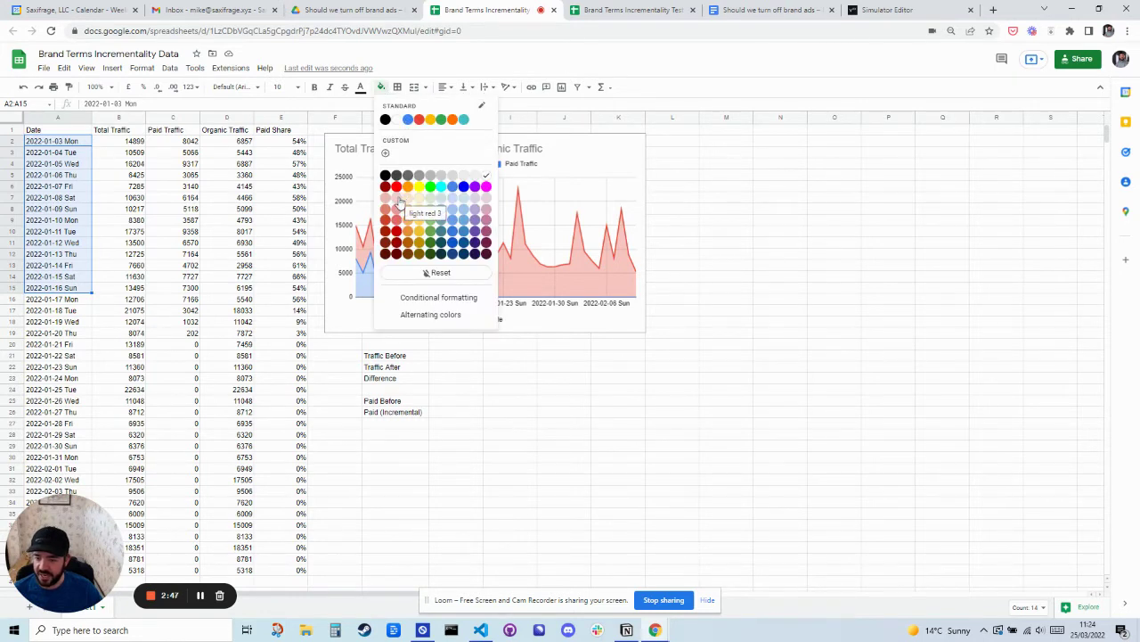
left_click(462, 200)
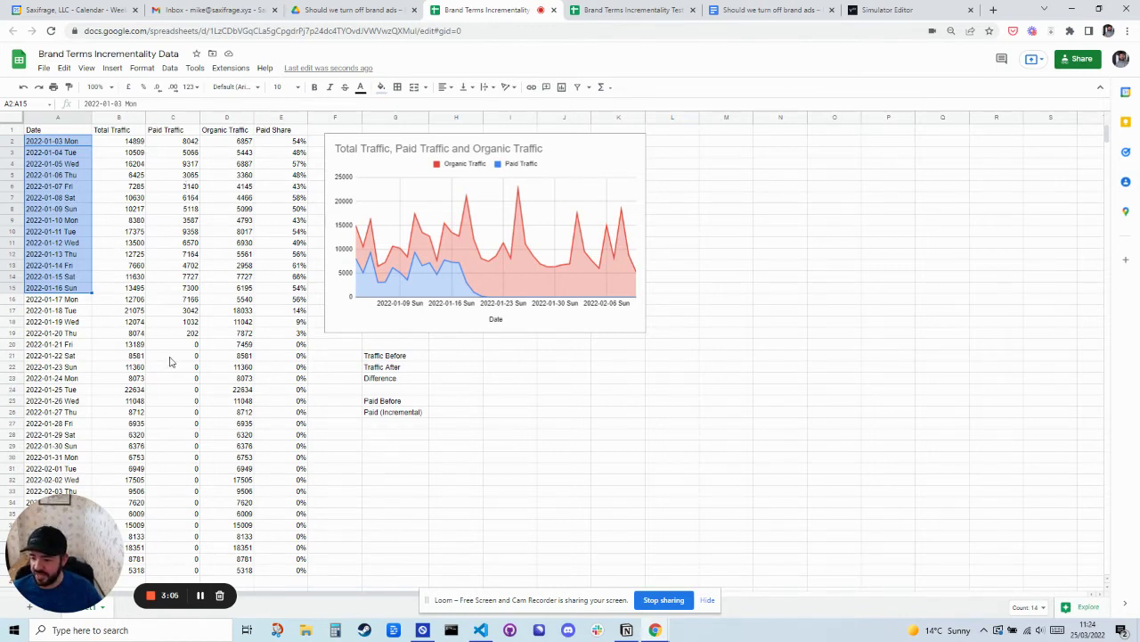
left_click_drag(68, 301, 75, 368, "ctrl")
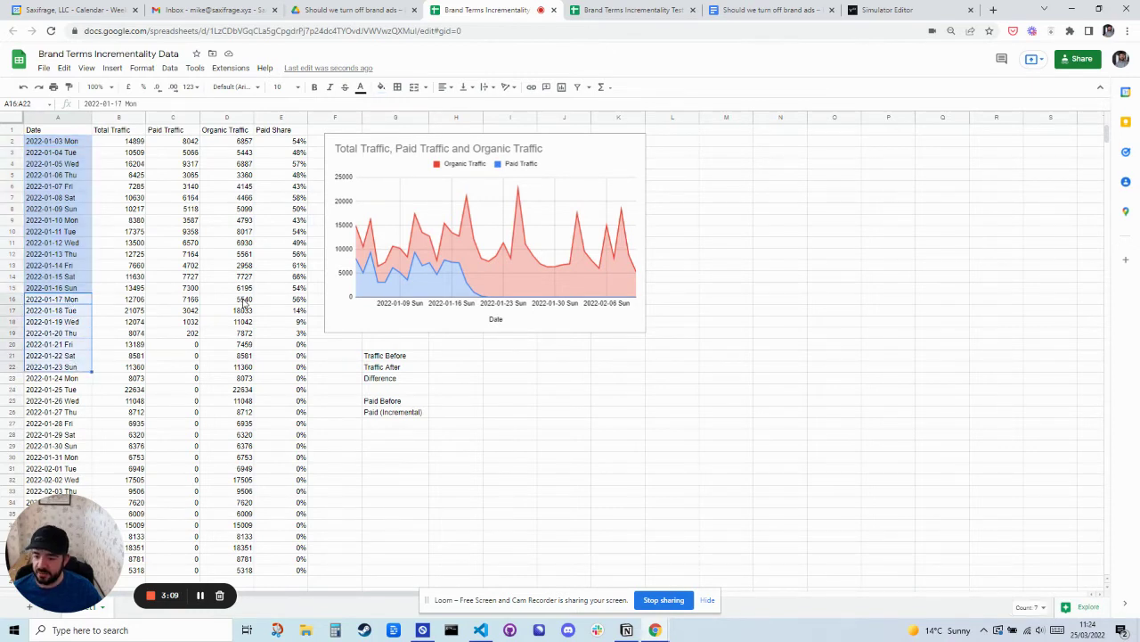
left_click_drag(245, 302, 284, 303, "ctrl")
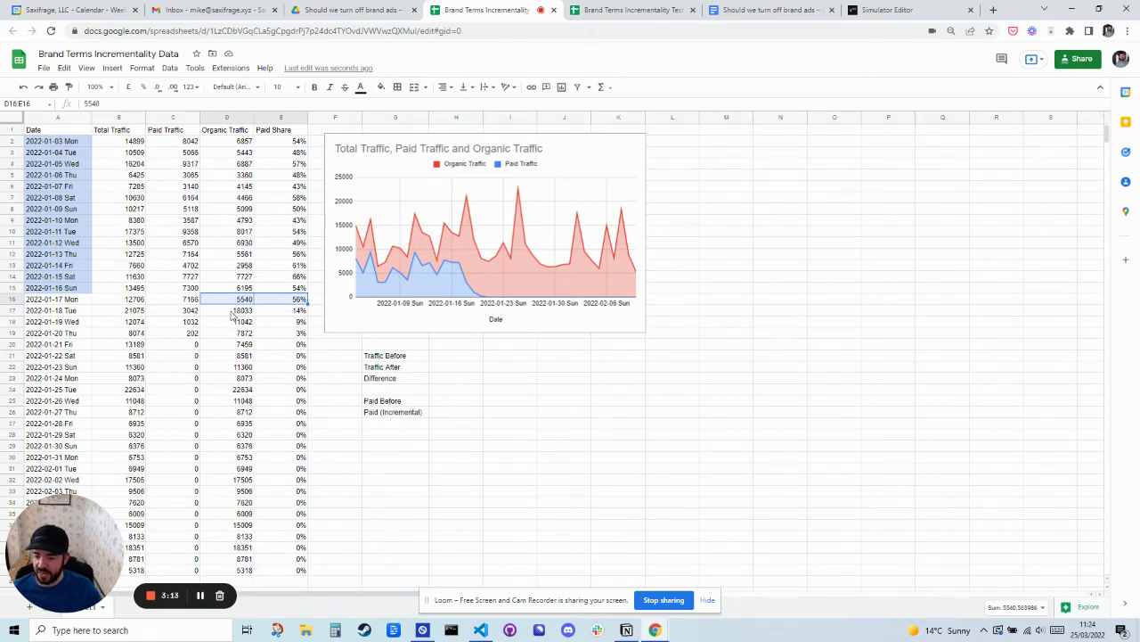
mouse_move(239, 312)
left_mouse_down("ctrl")
mouse_move(278, 314)
mouse_move(233, 335)
mouse_move(238, 310)
left_mouse_up("ctrl")
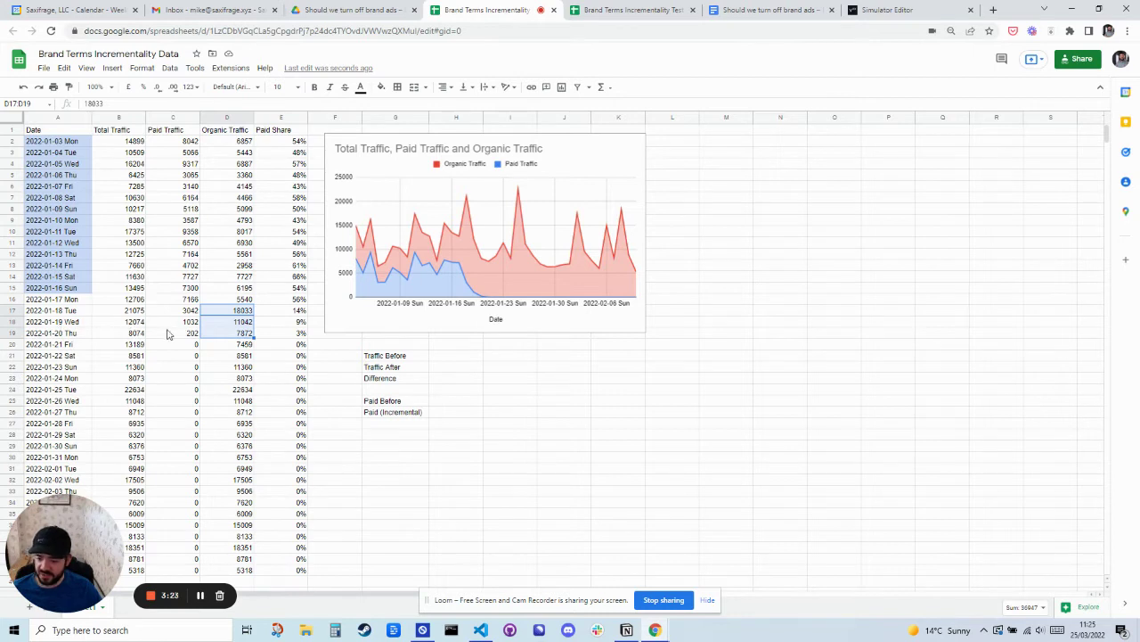
Fill the date cells A23:A36, from 2022-01-24 to 2022-02-06, with a light red background.
left_click(63, 366)
left_click_drag(66, 300, 80, 504)
scroll(138, 423, "down", 2)
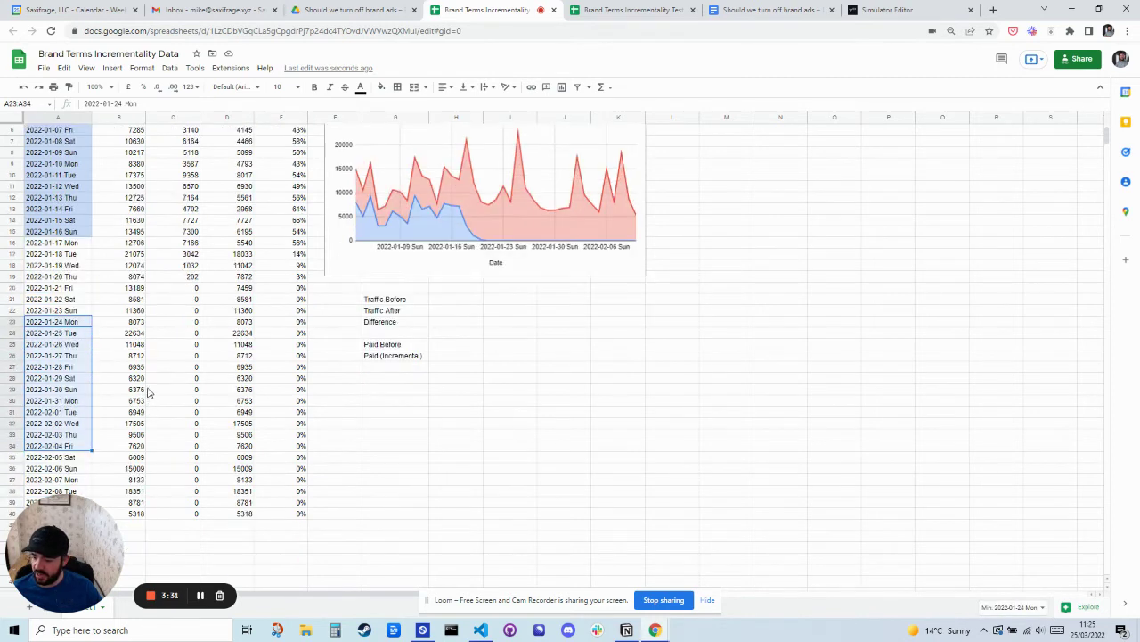
left_click(80, 470, "shift")
left_click(380, 87)
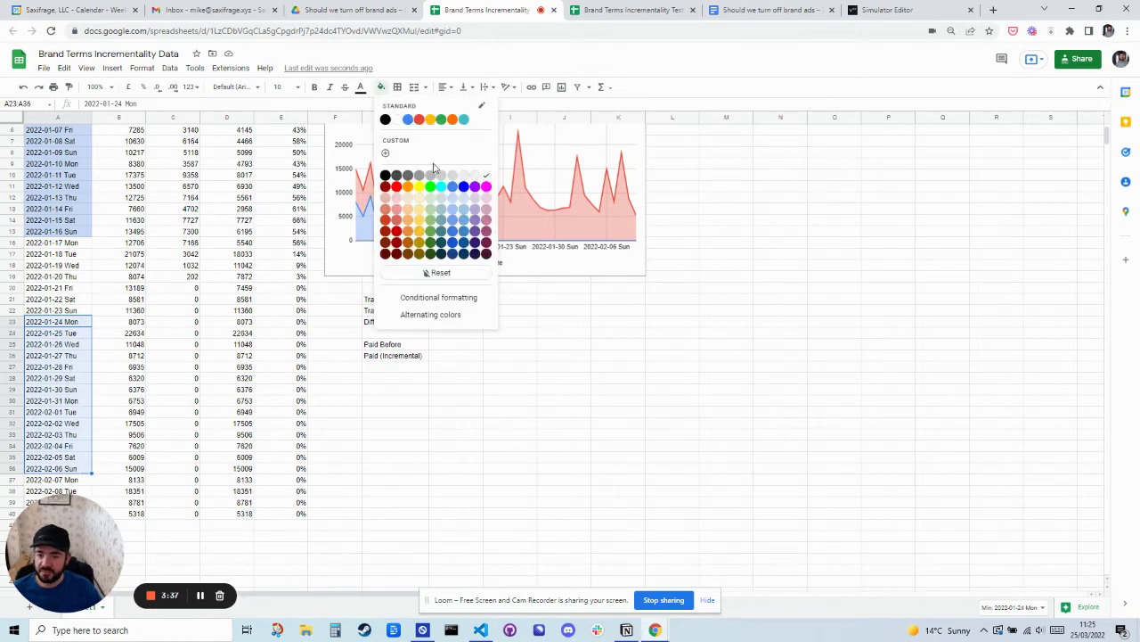
left_click(396, 208)
left_click(138, 310)
scroll(138, 310, "up", 2)
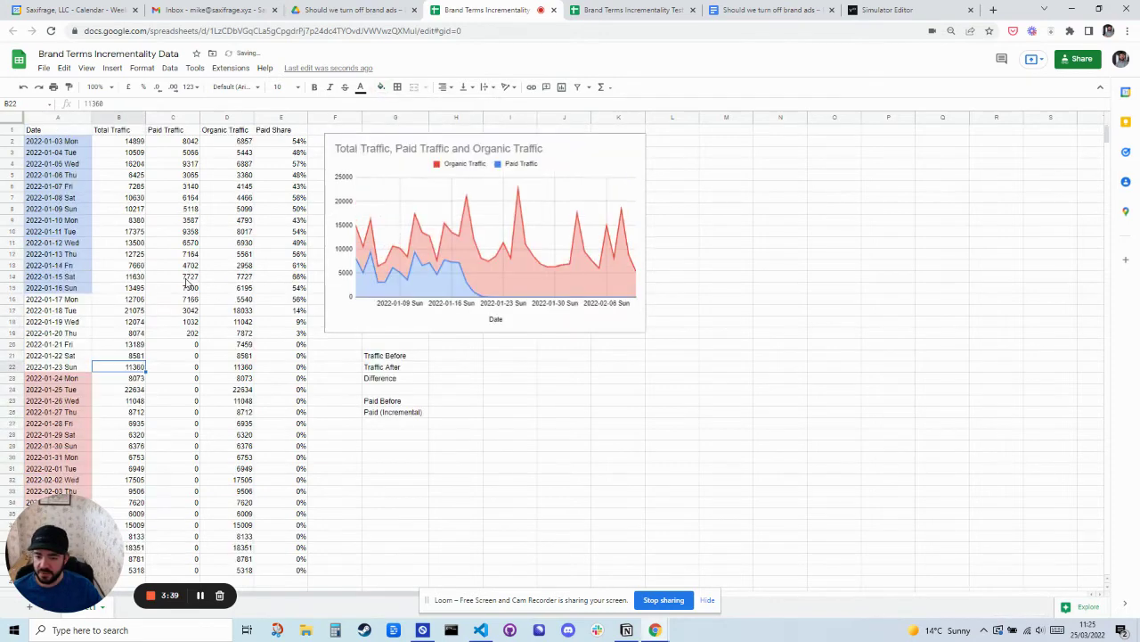
Calculate Traffic Before in H21 as the average of Total Traffic in B2:B15, rejecting the suggested autofill.
left_click(455, 357)
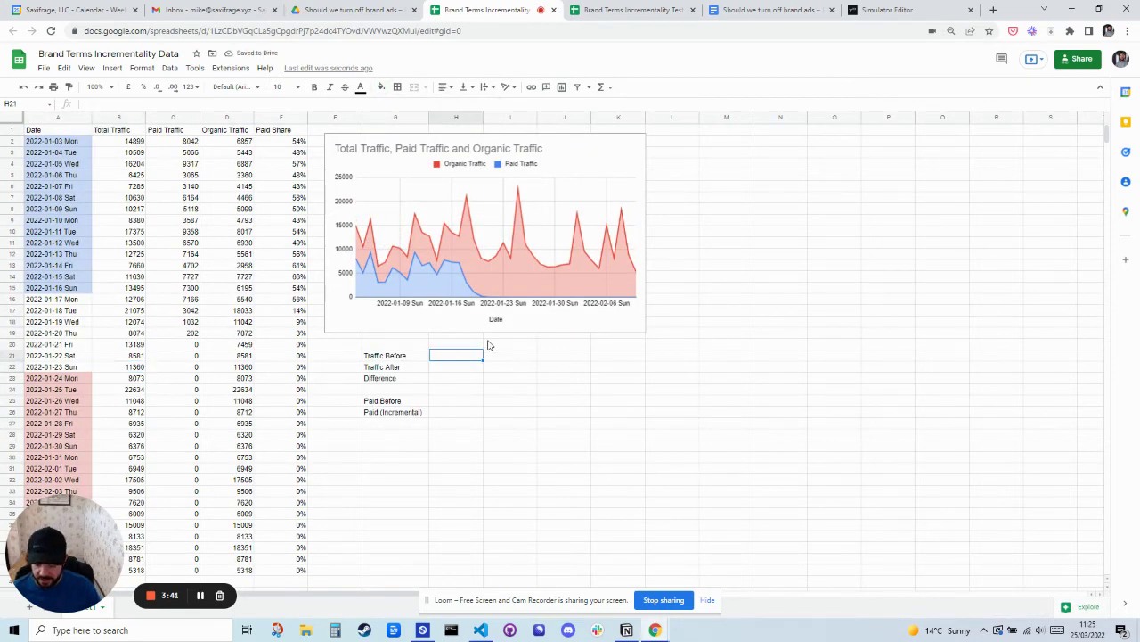
type("=average(")
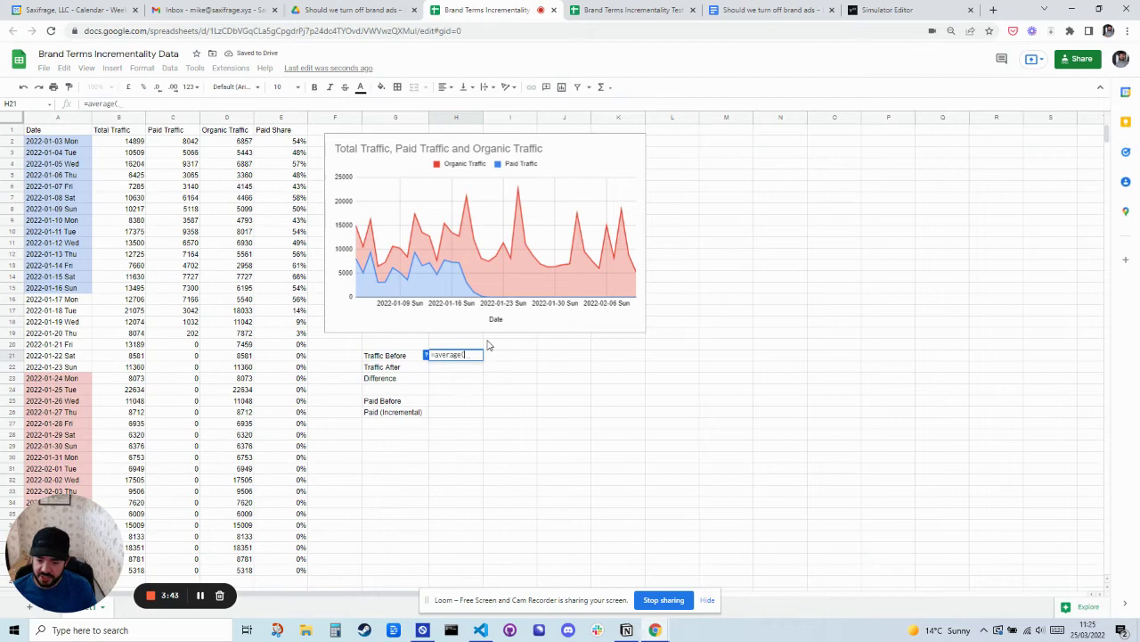
left_click_drag(136, 143, 133, 294)
key("Return")
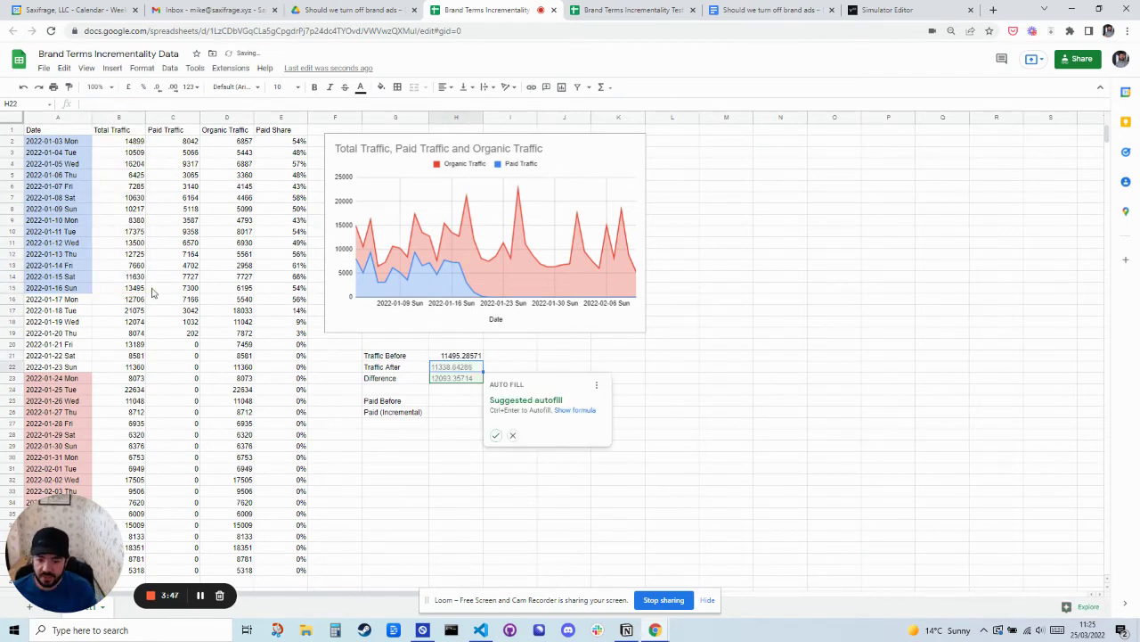
left_click(517, 436)
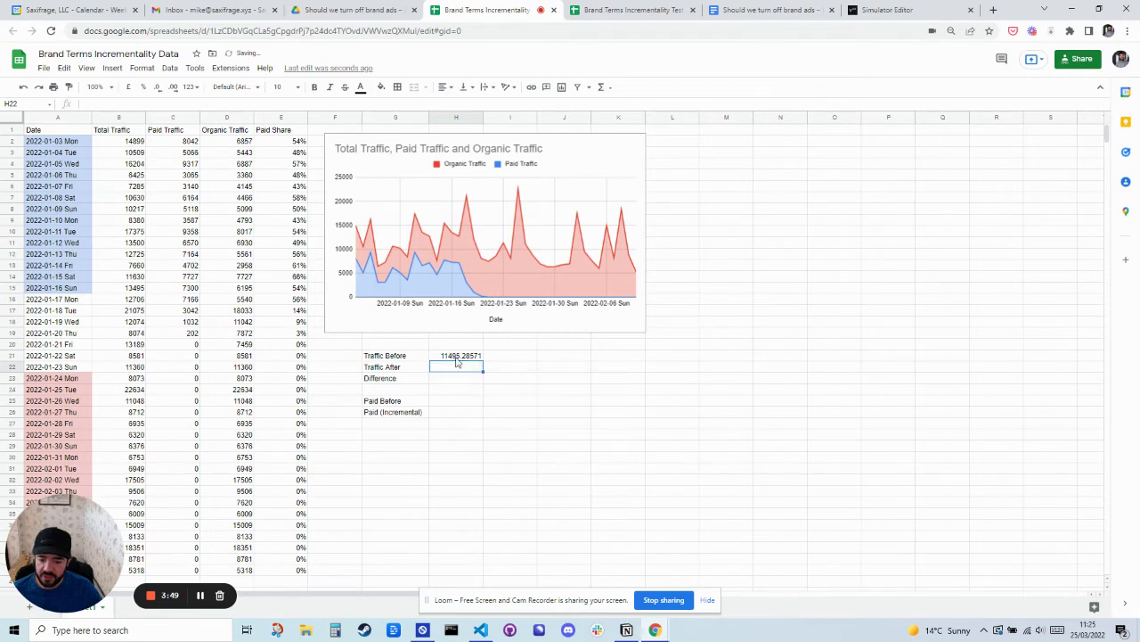
Format the Traffic Before value in H21 as a number with thousands separator and no decimal places.
left_click(454, 356)
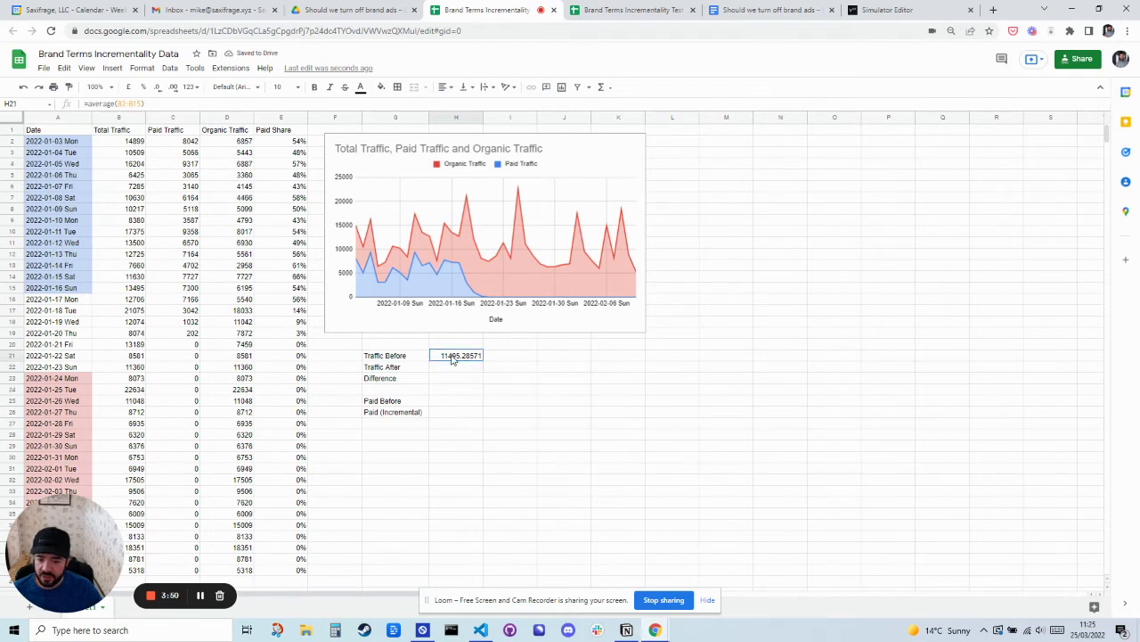
left_click(190, 86)
left_click(217, 150)
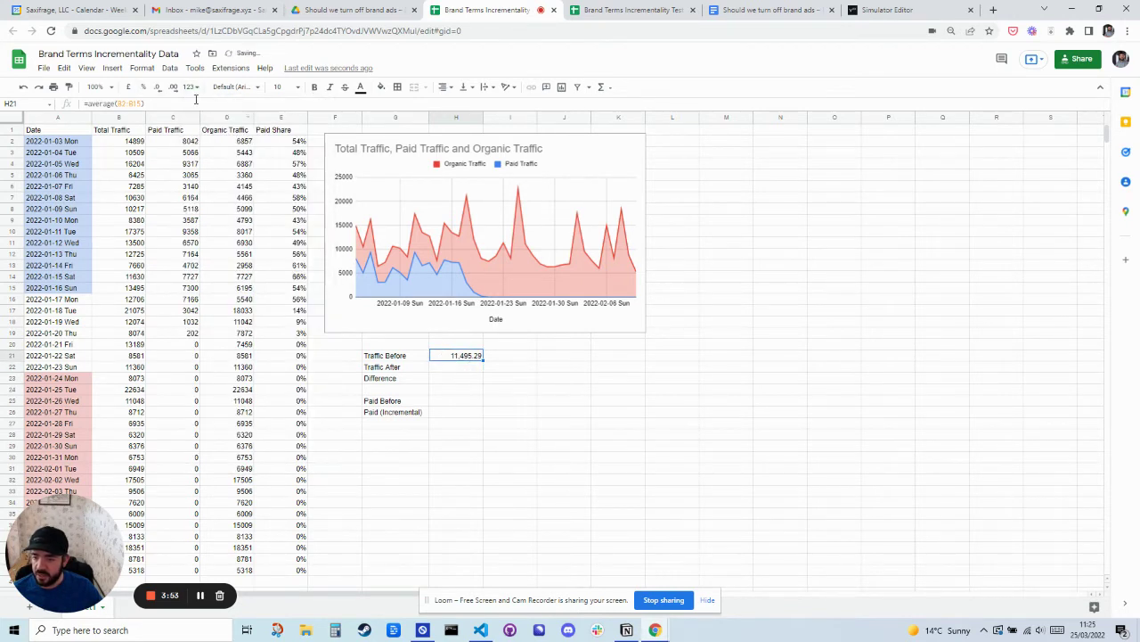
left_click(158, 87)
left_click(158, 88)
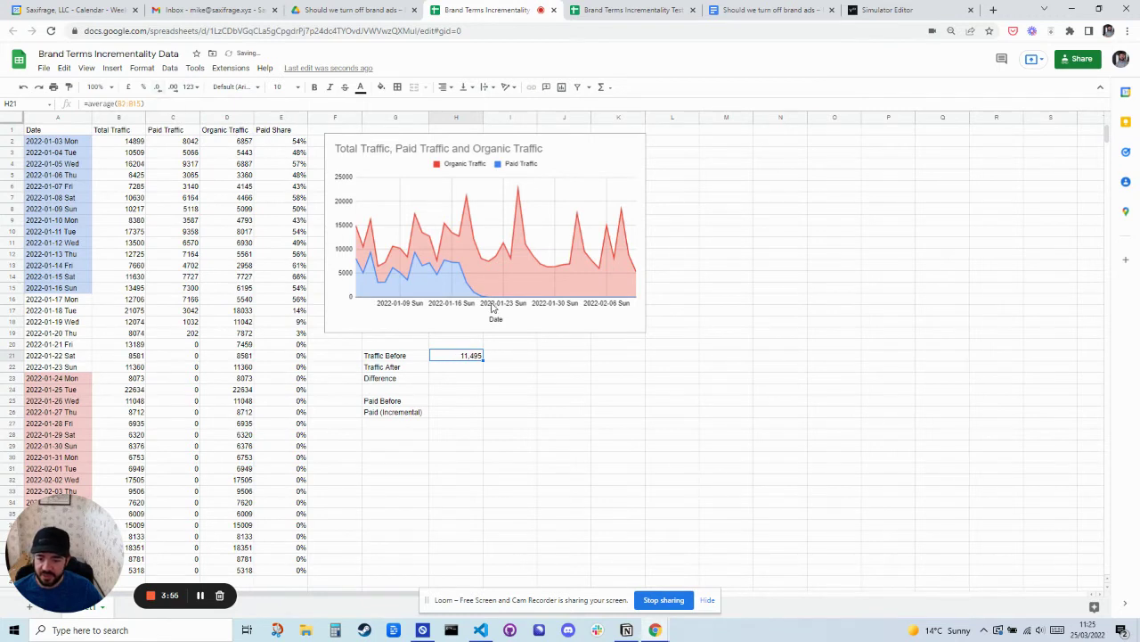
Calculate Traffic After in H22 as the average of Total Traffic in B23:B36.
left_click(469, 369)
type("=average(")
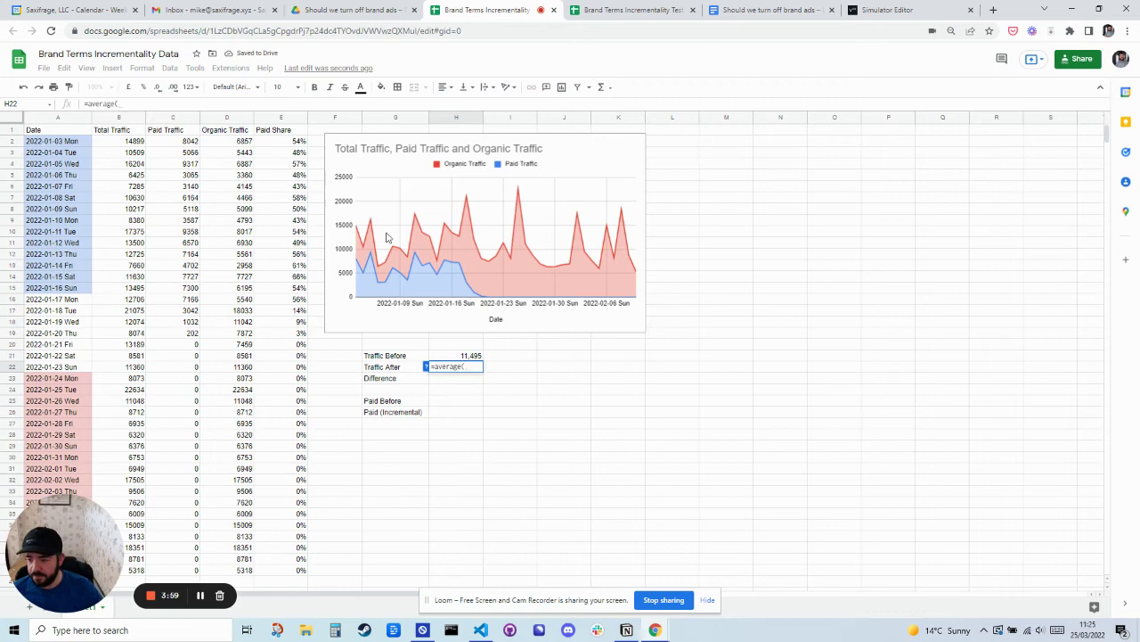
left_click_drag(135, 377, 130, 470)
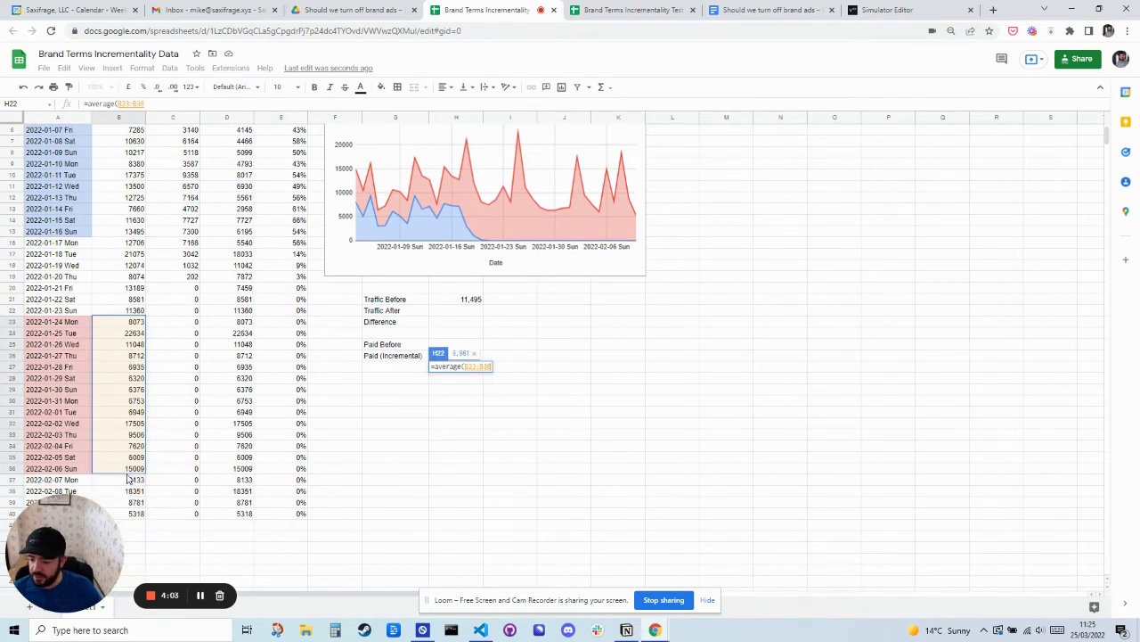
key("Return")
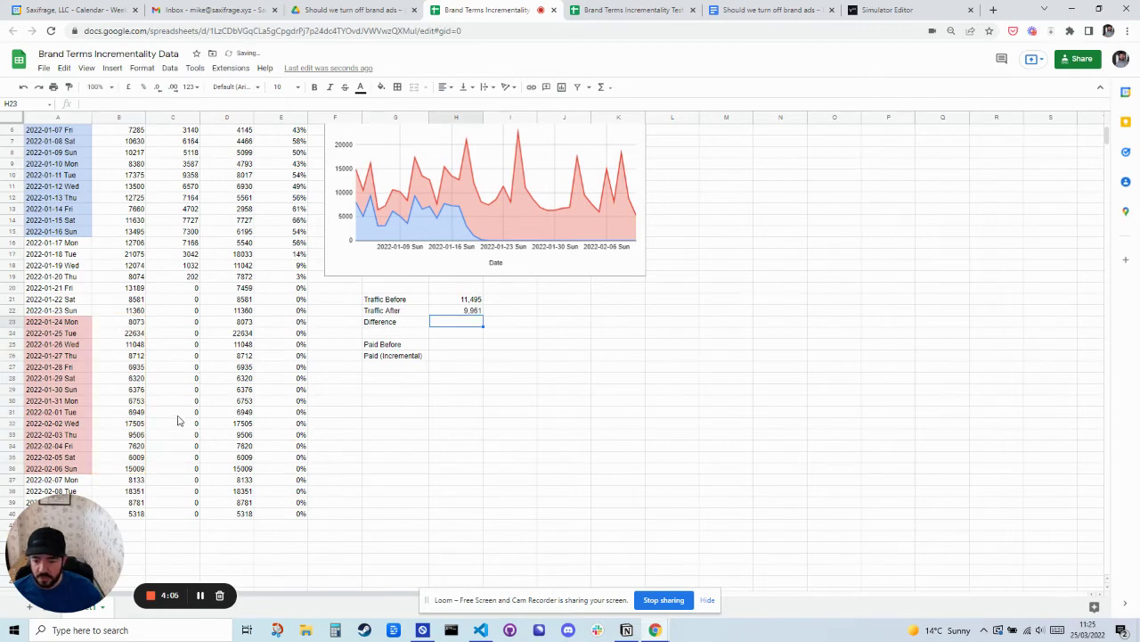
scroll(438, 411, "up", 2)
left_click(465, 366)
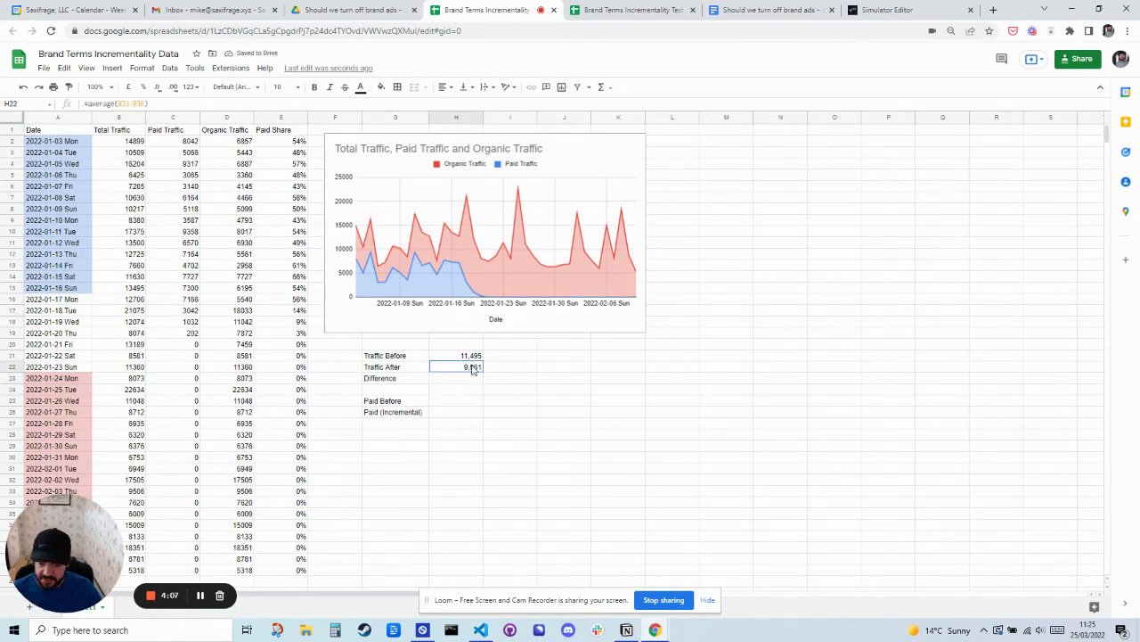
Calculate the Difference in H23 with the formula =H22/H21-1 and format it as a percentage.
left_click(481, 382)
type("=H22")
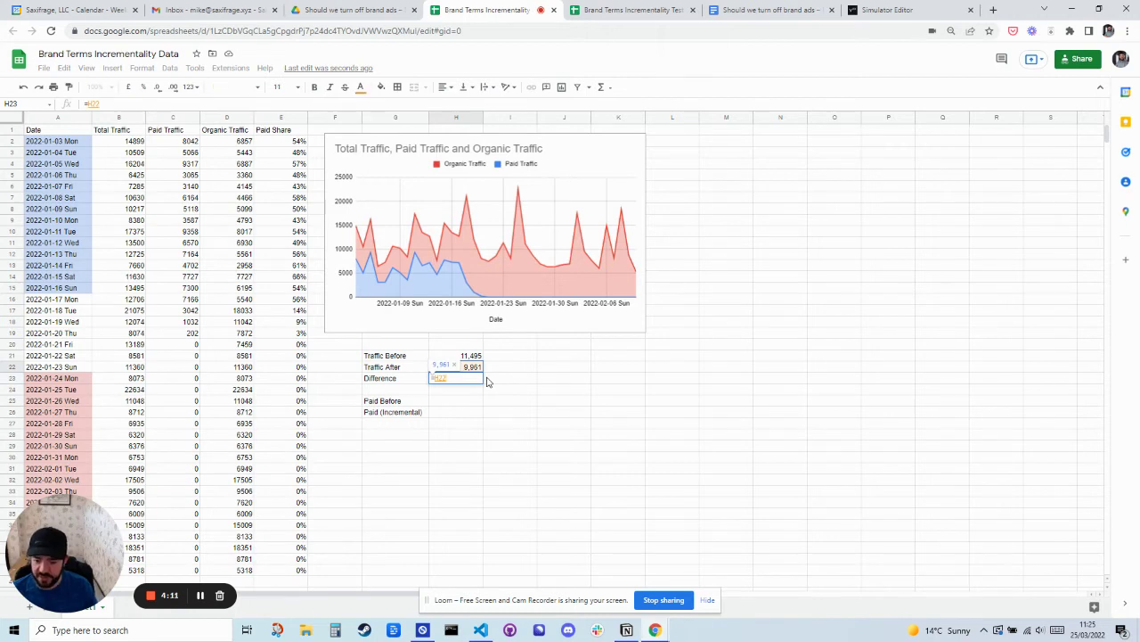
type("/H21")
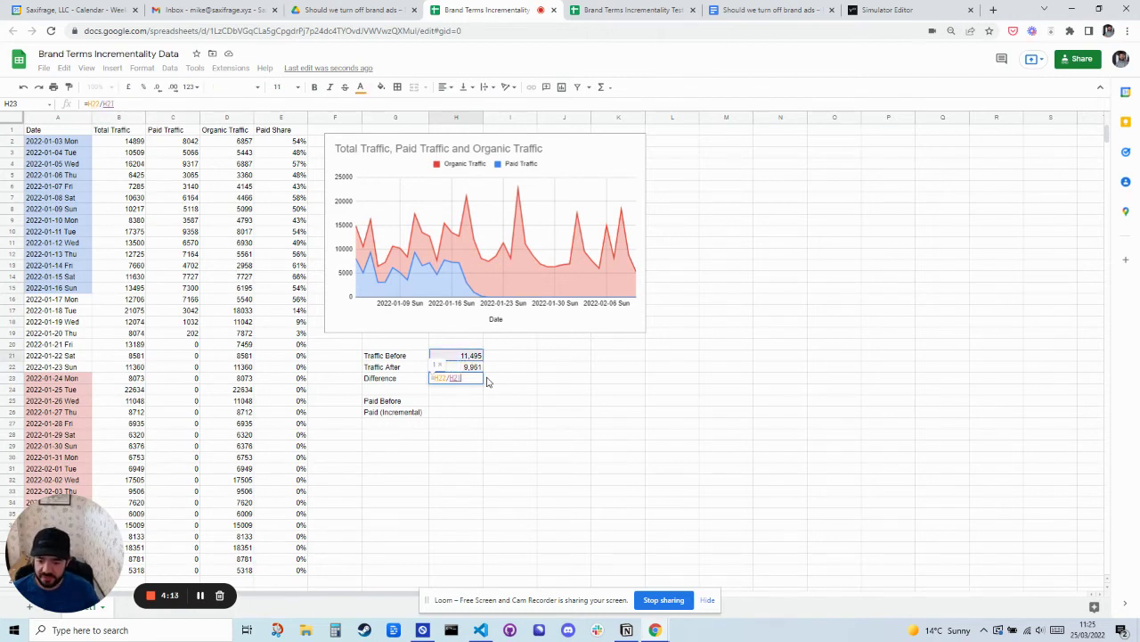
key("Return")
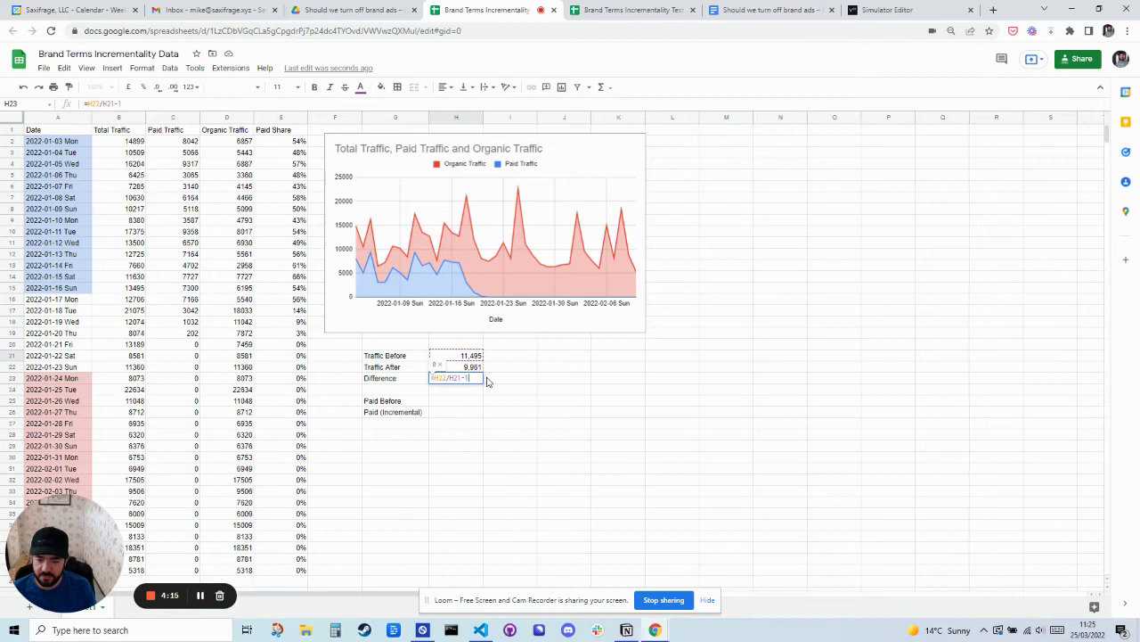
left_click(455, 367)
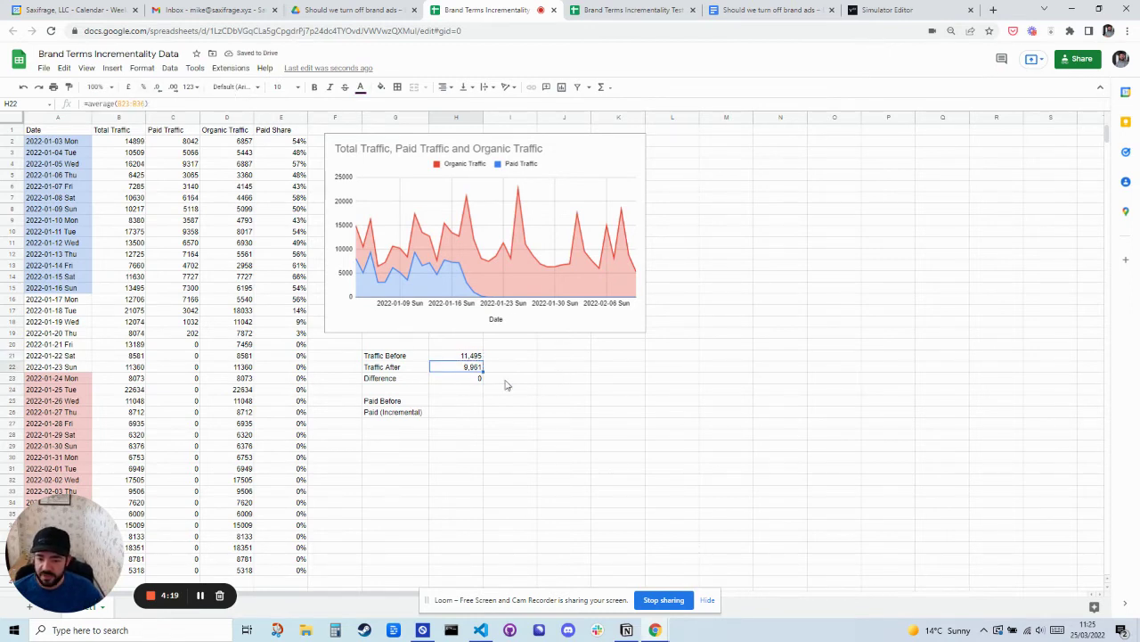
left_click(468, 379)
left_click(143, 87)
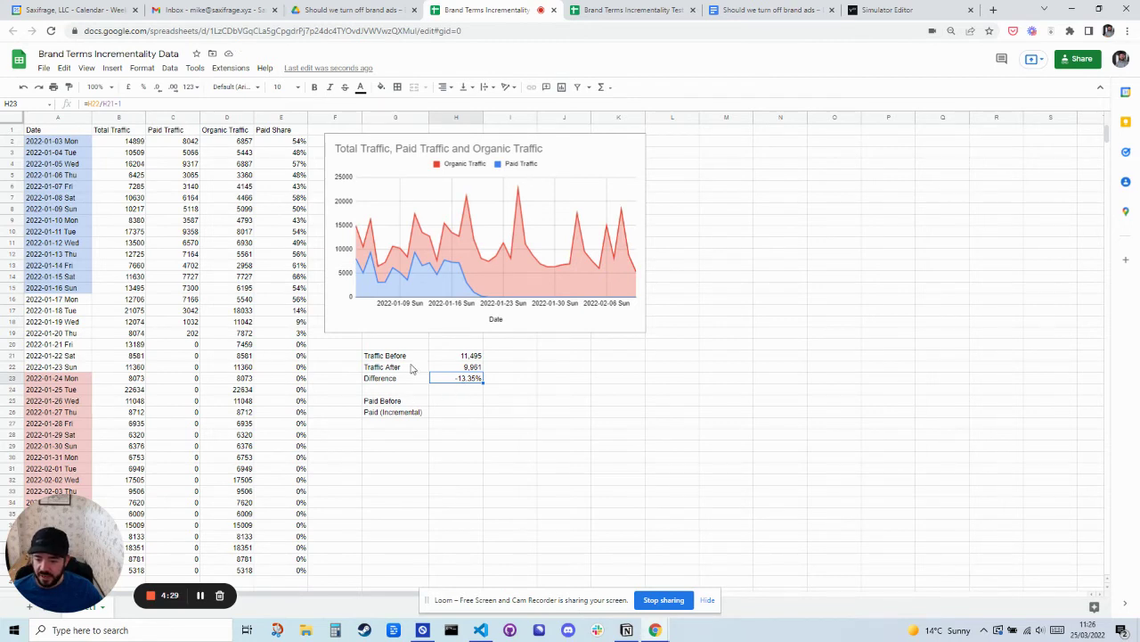
Check the average formulas behind Traffic Before in H21 and Traffic After in H22 without changing them.
left_click(459, 355)
left_click(134, 103)
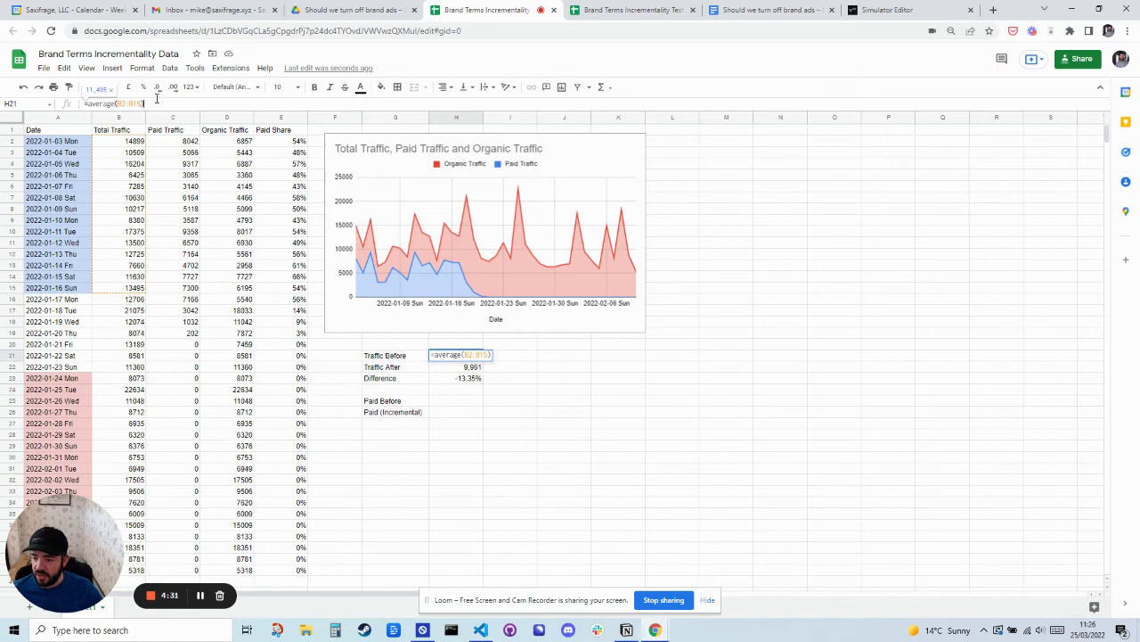
key("Return")
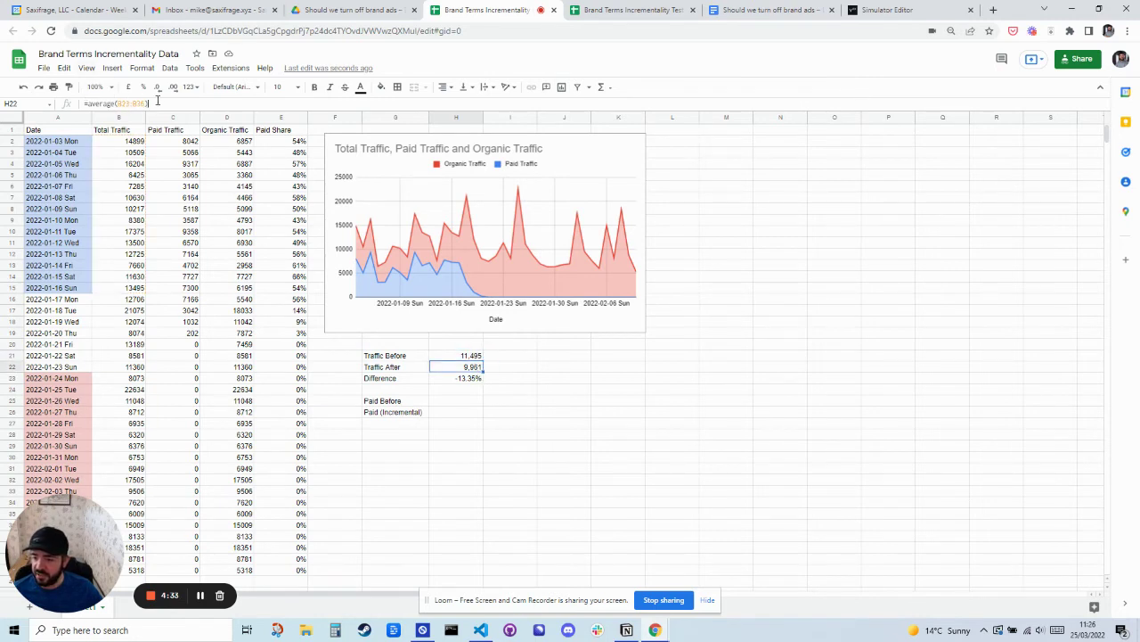
left_click(166, 103)
key("Escape")
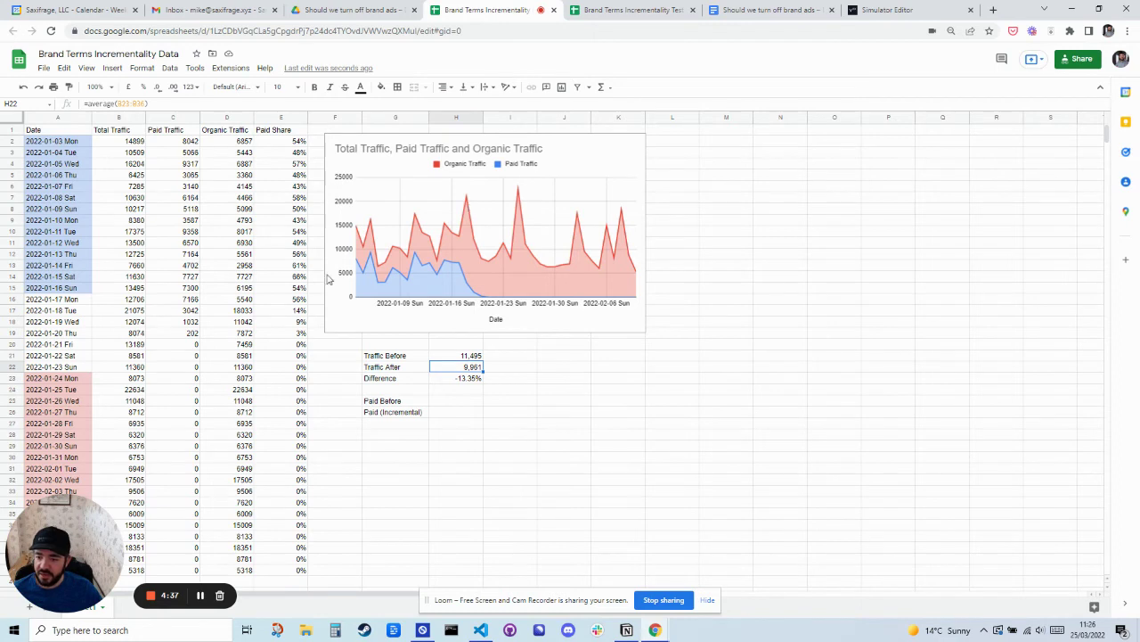
Calculate Paid Before in H25 as the average of Paid Traffic in C2:C15, and dismiss the suggested autofill for H26.
left_click(437, 403)
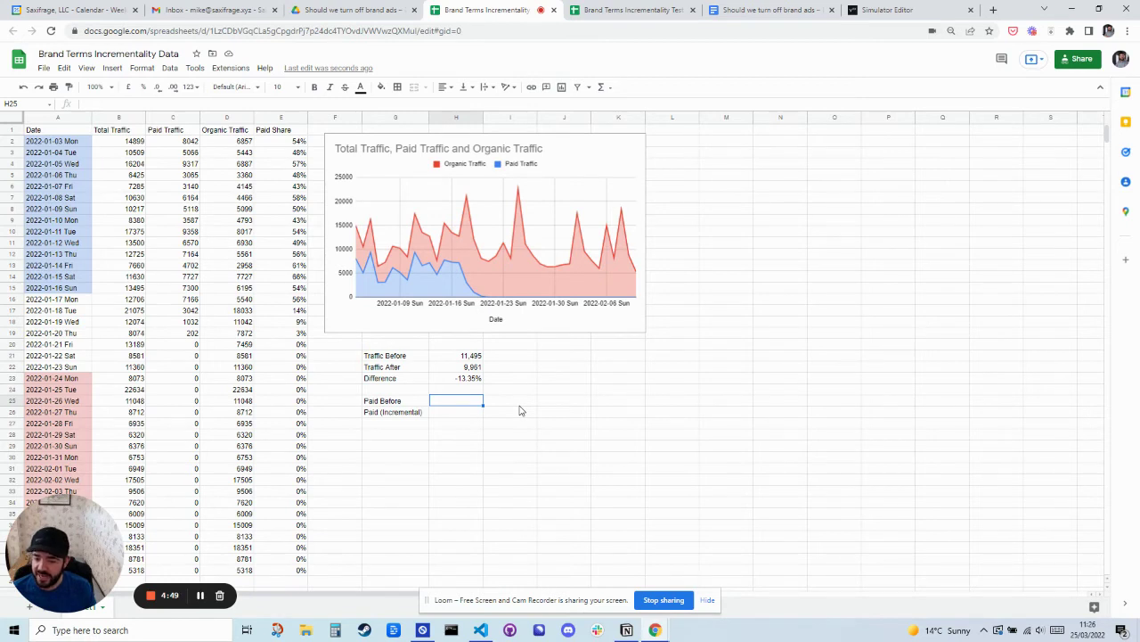
type("=")
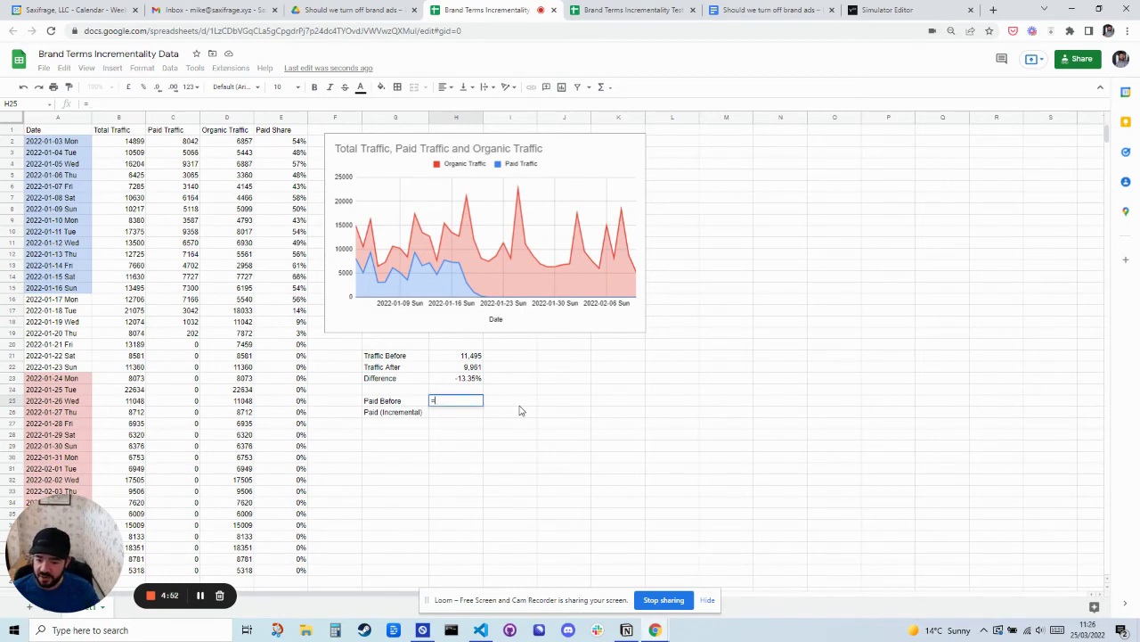
type("average(")
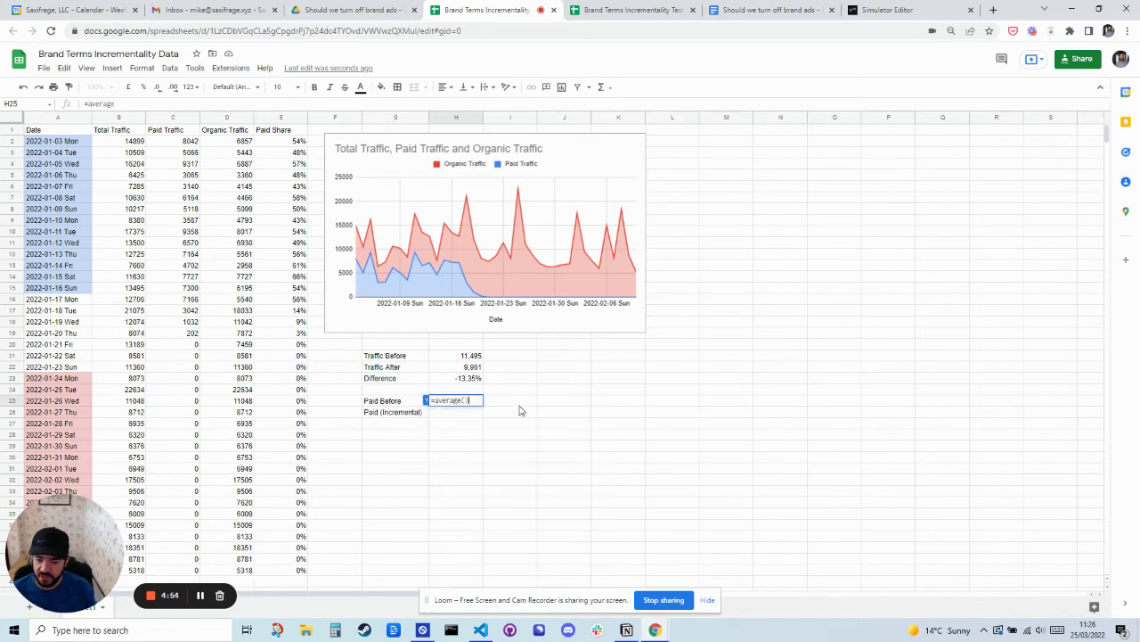
key("Left")
key("Left")
key("Left")
key("Up")
key("Up")
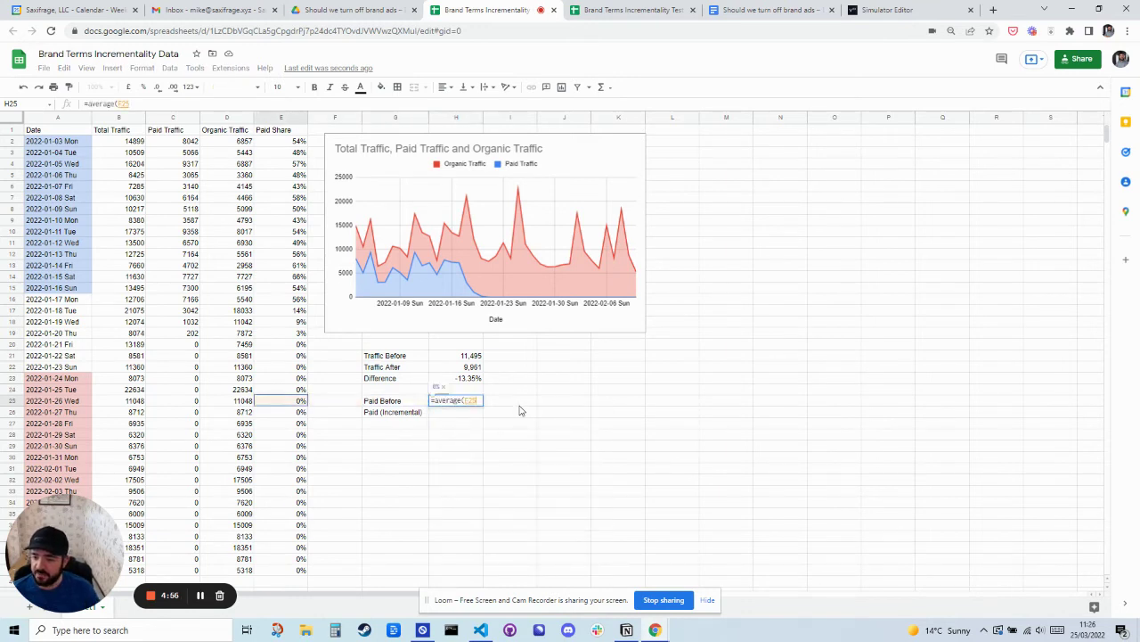
key("Up")
key("Up")
key("Up")
key("Up")
key("Up")
key("Up")
key("Up")
key("Left")
key("Left")
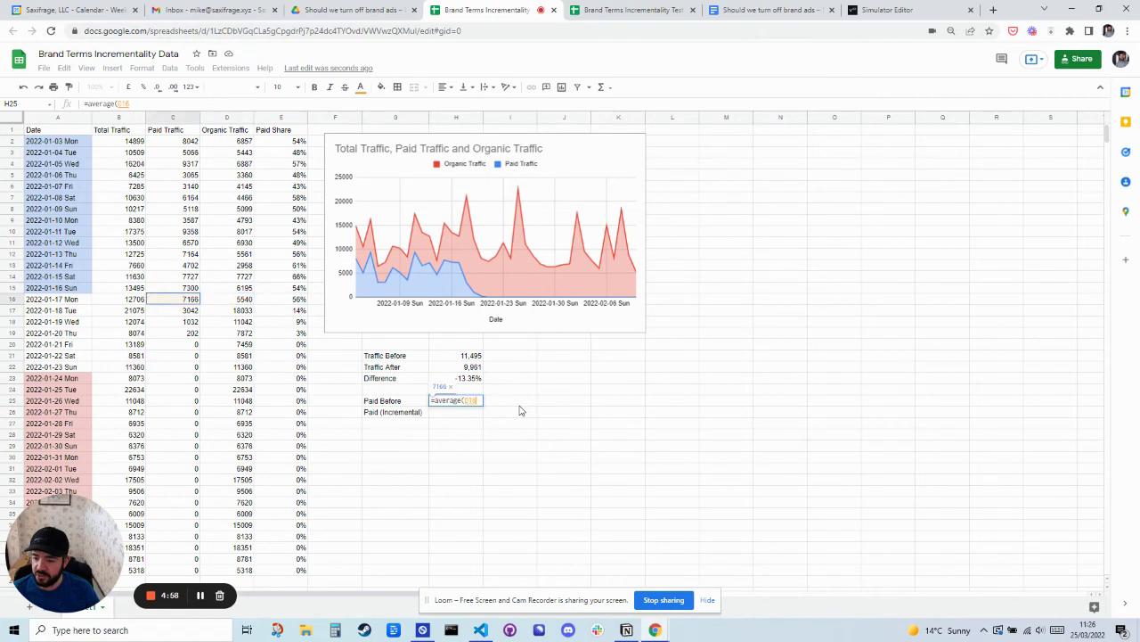
key("Up")
key("shift+Up")
key("shift+Up")
key("shift+Up")
key("shift+Up")
key("shift+Up")
key("shift+Up")
key("shift+Up")
key("shift+Up")
key("shift+Up")
key("shift+Up")
key("shift+Up")
key("shift+Up")
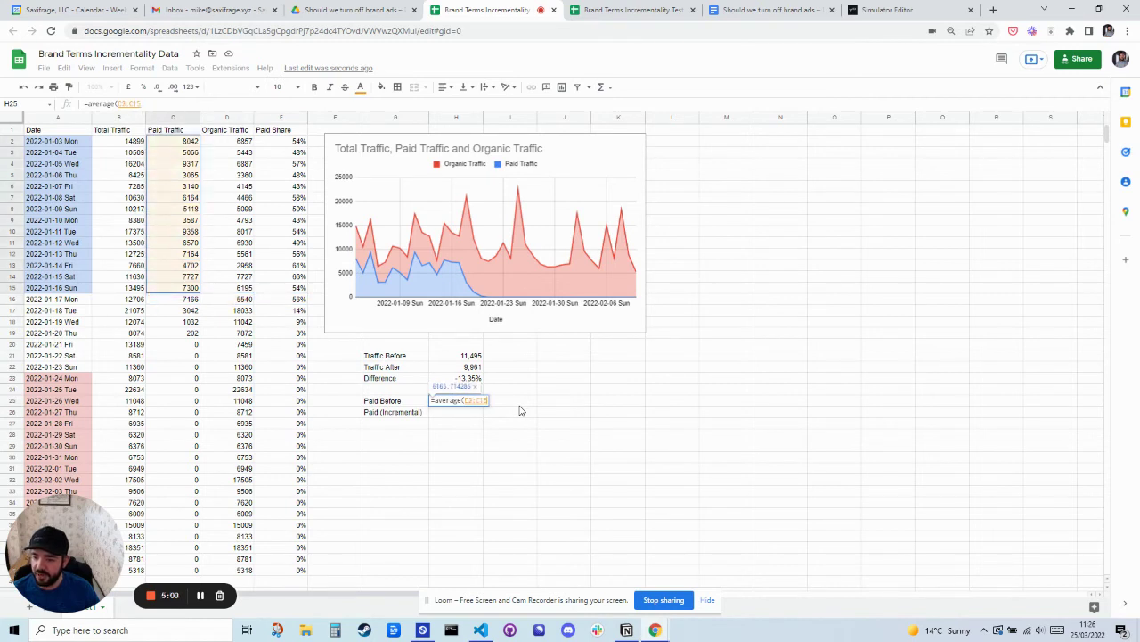
key("Return")
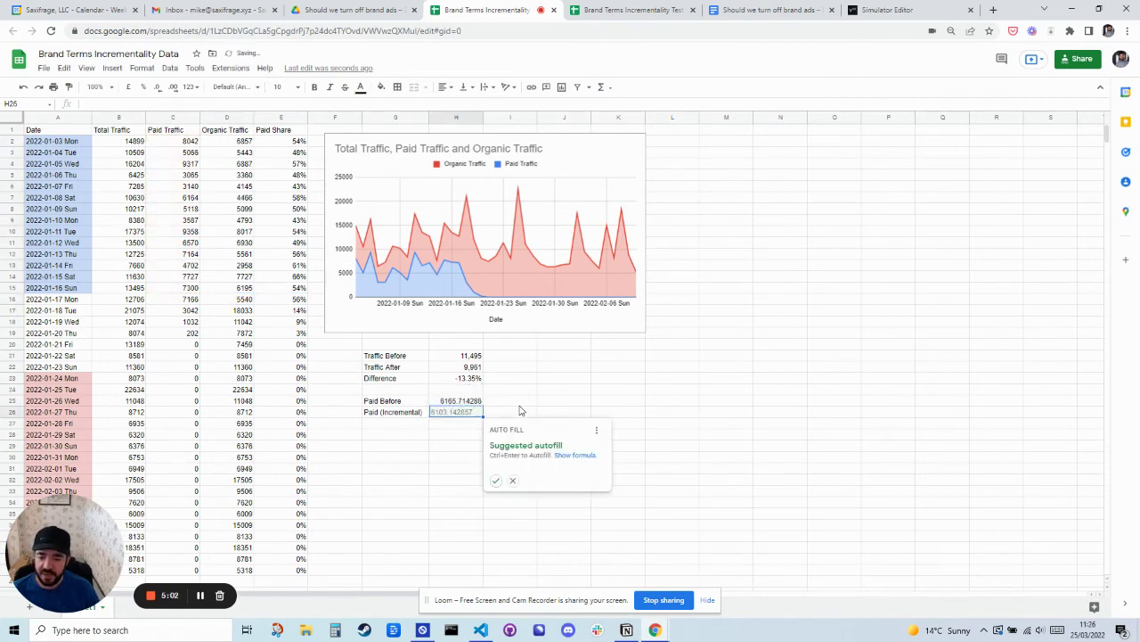
left_click(512, 480)
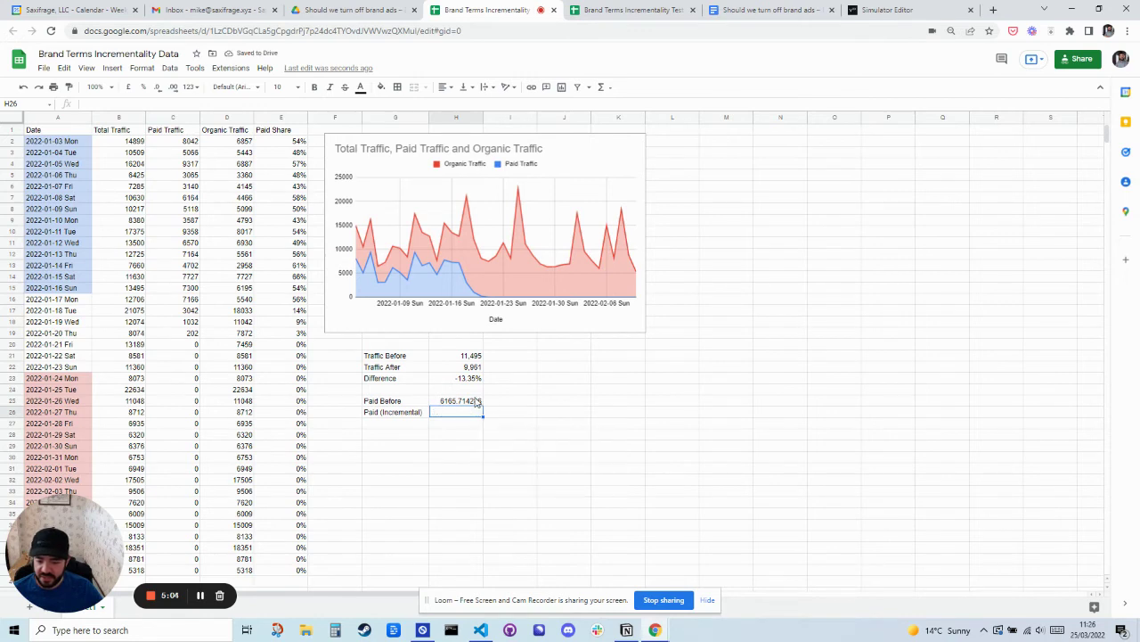
Copy the number format of Traffic Before in H21 onto the paid cells H25:H26.
left_click(470, 359)
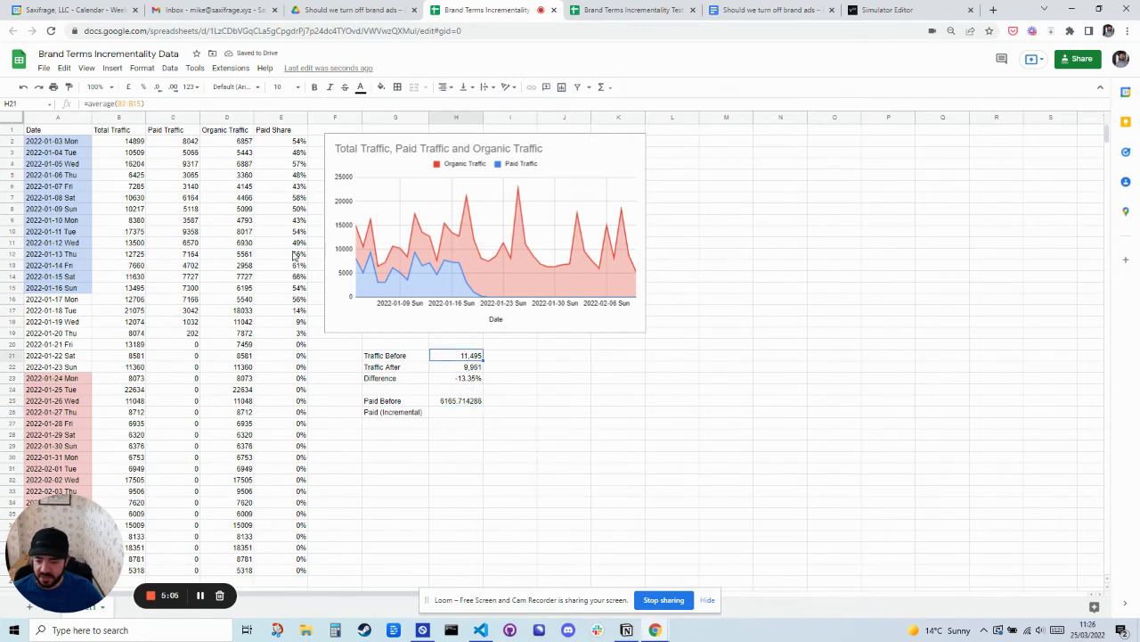
left_click(69, 87)
left_click_drag(472, 402, 481, 414)
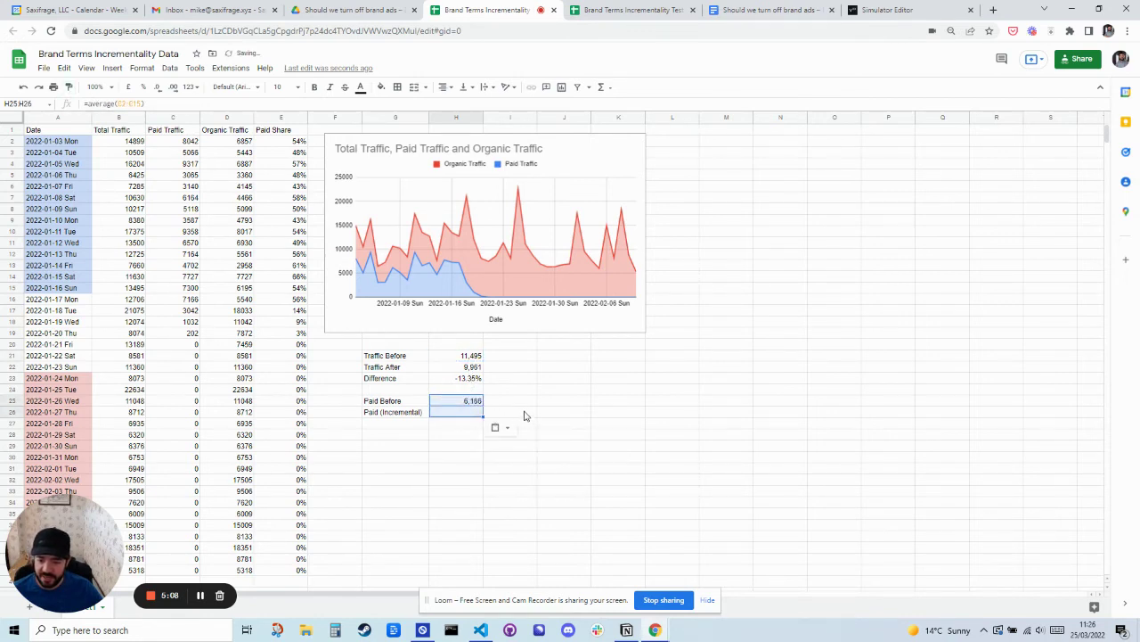
left_click(473, 402)
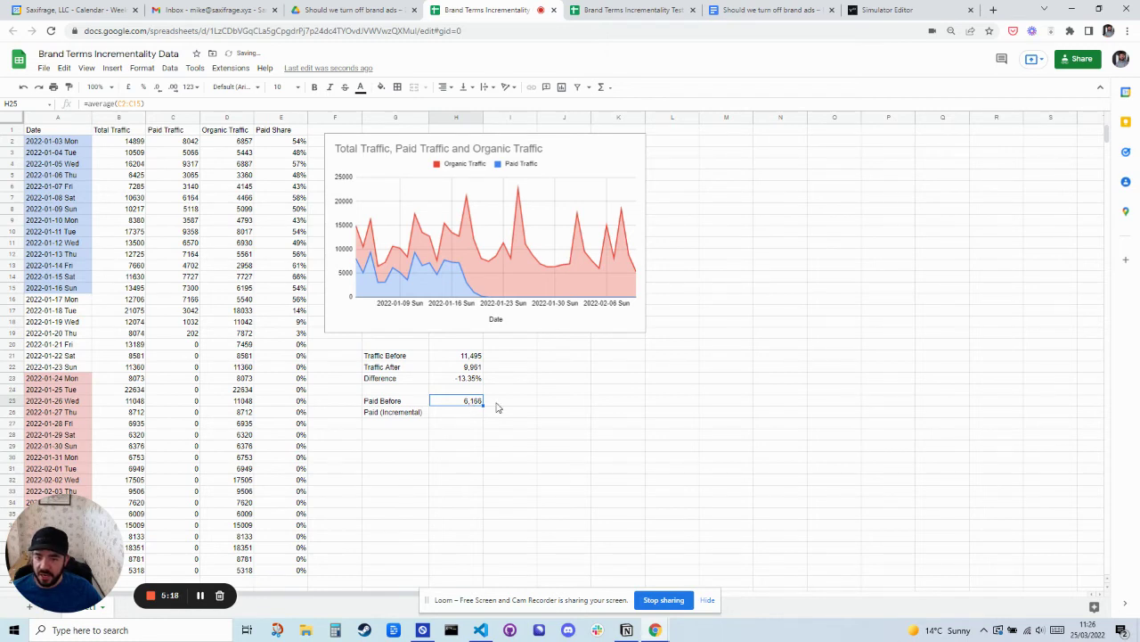
Calculate Paid (Incremental) in H26 with the formula =H21-H22.
left_click(467, 414)
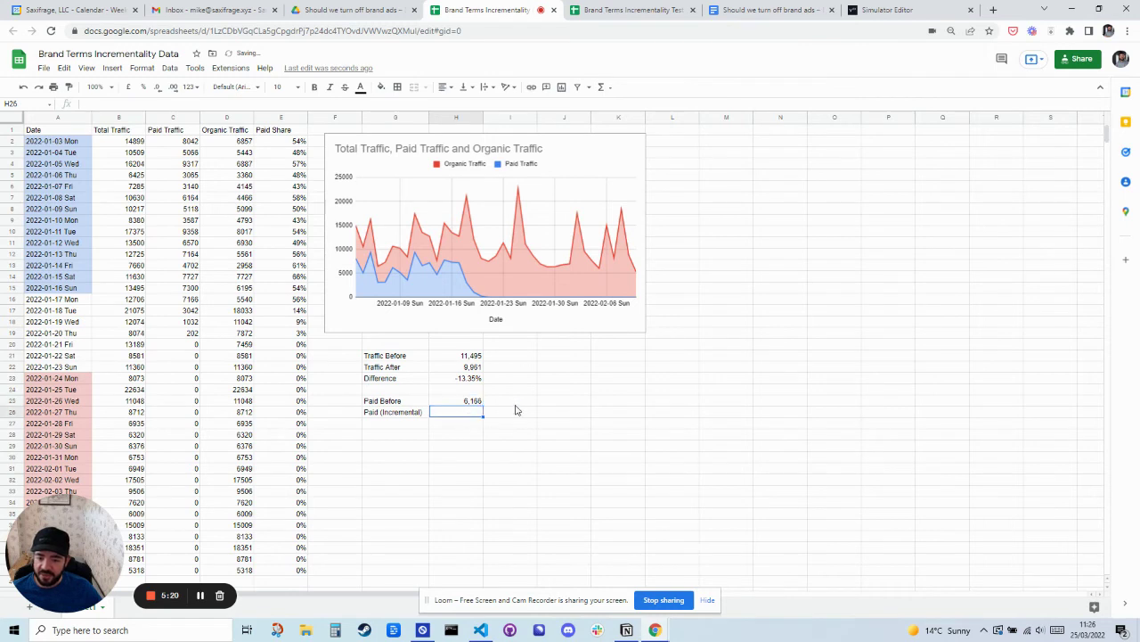
type("=")
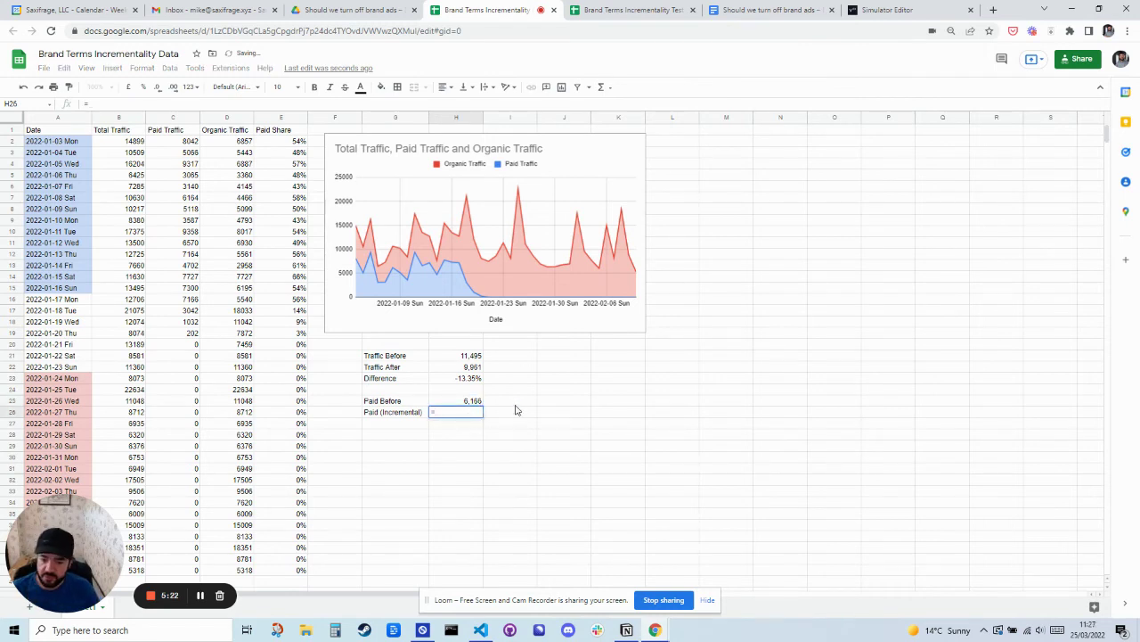
key("Up")
key("Up")
key("Up")
key("Up")
key("Up")
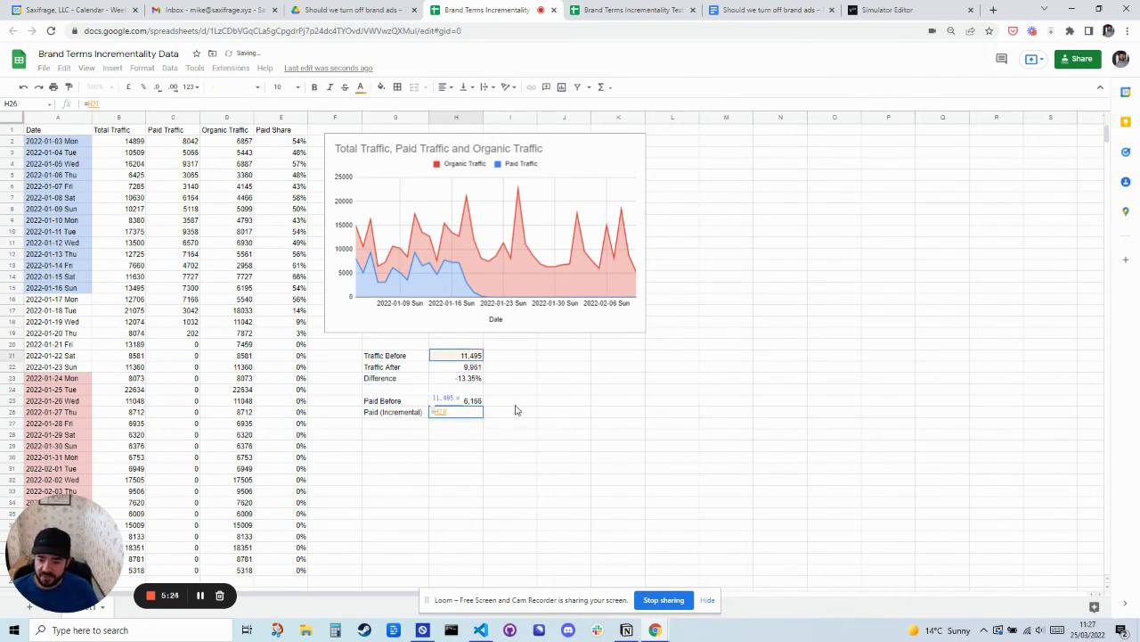
type("-")
key("Up")
key("Up")
key("Up")
key("Up")
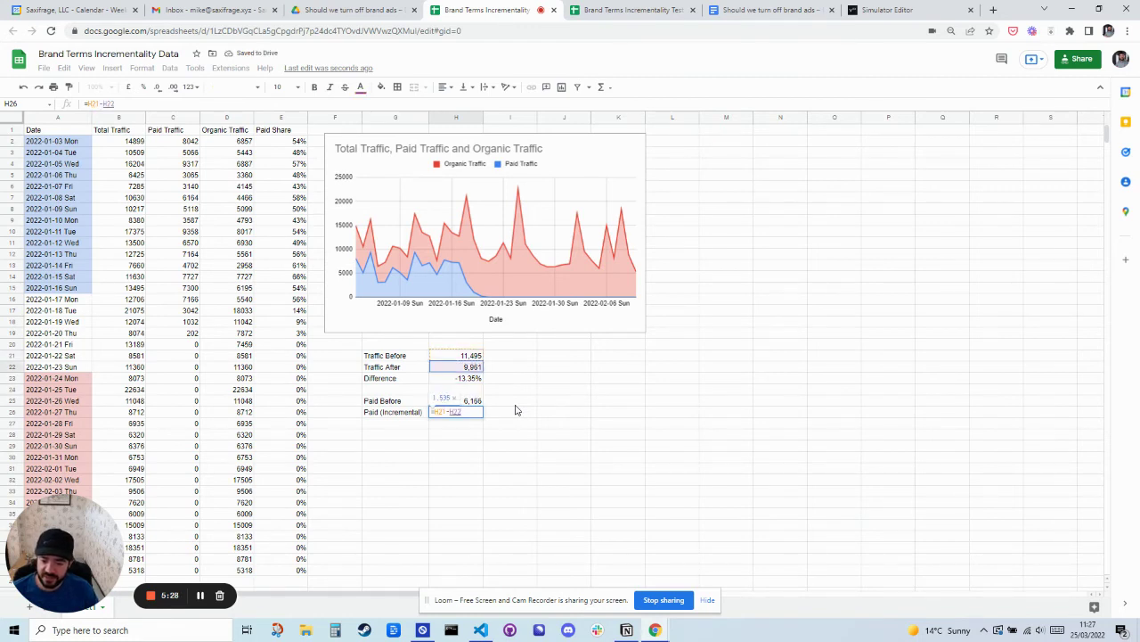
key("Return")
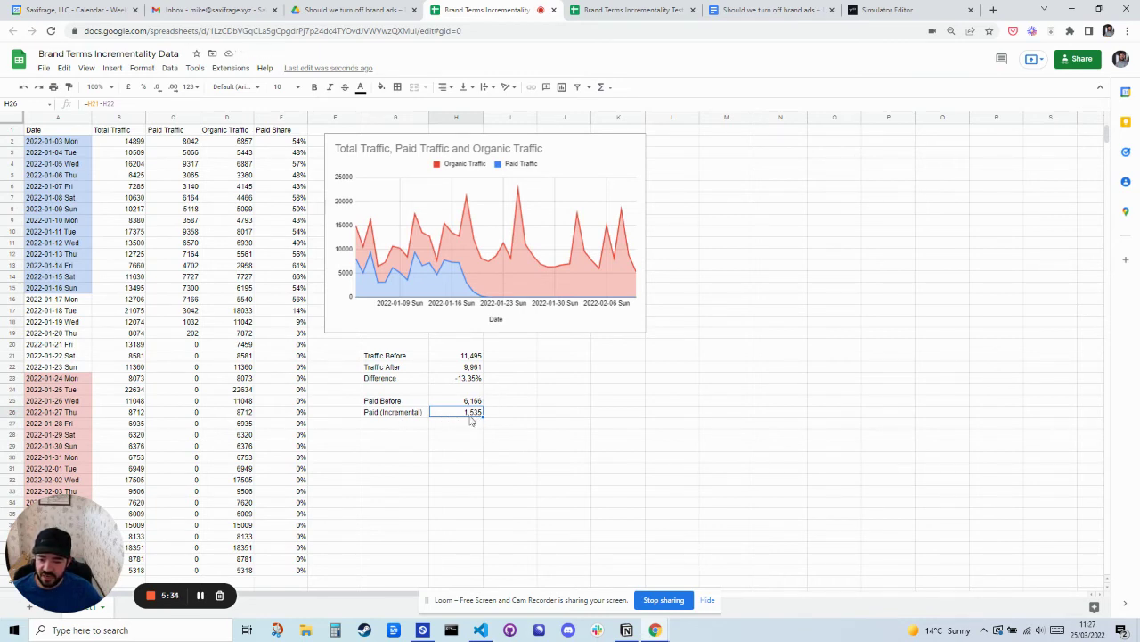
Add the row label "Paid Incrementality" in G27, below Paid (Incremental).
left_click(413, 425)
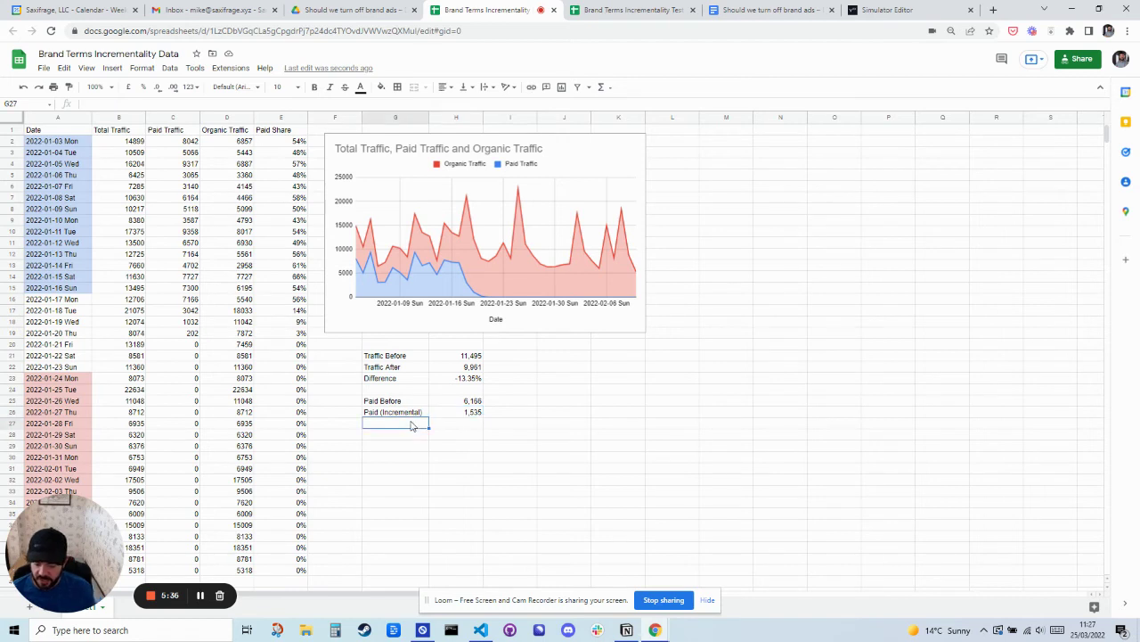
type("Incrementl")
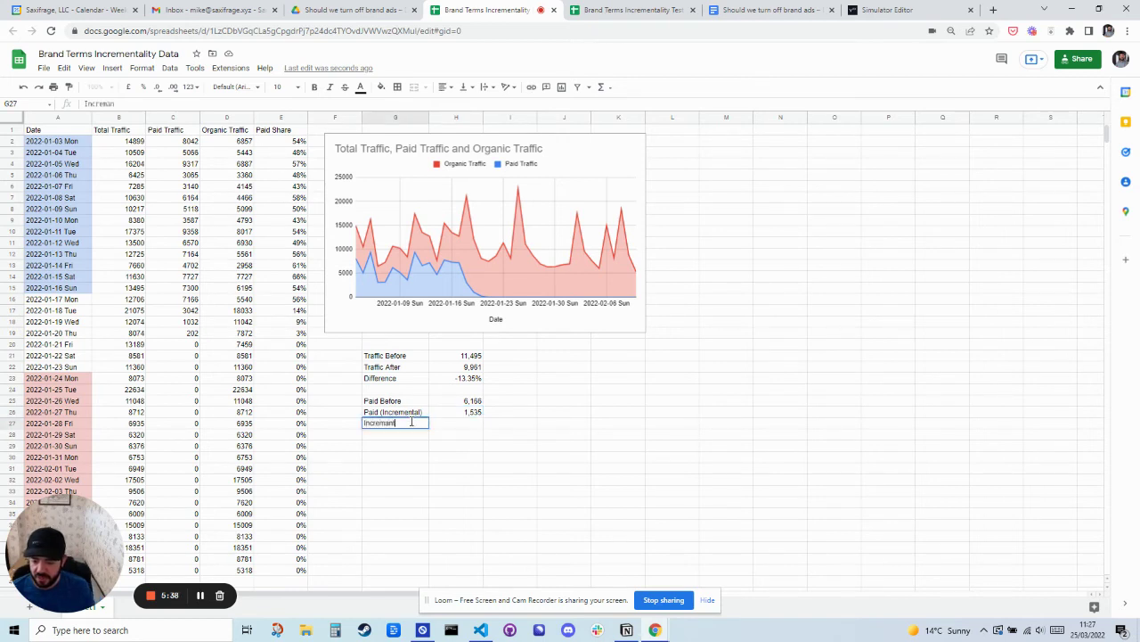
key("BackSpace")
key("BackSpace")
key("BackSpace")
key("BackSpace")
key("BackSpace")
key("BackSpace")
key("BackSpace")
key("BackSpace")
key("BackSpace")
key("BackSpace")
type("F")
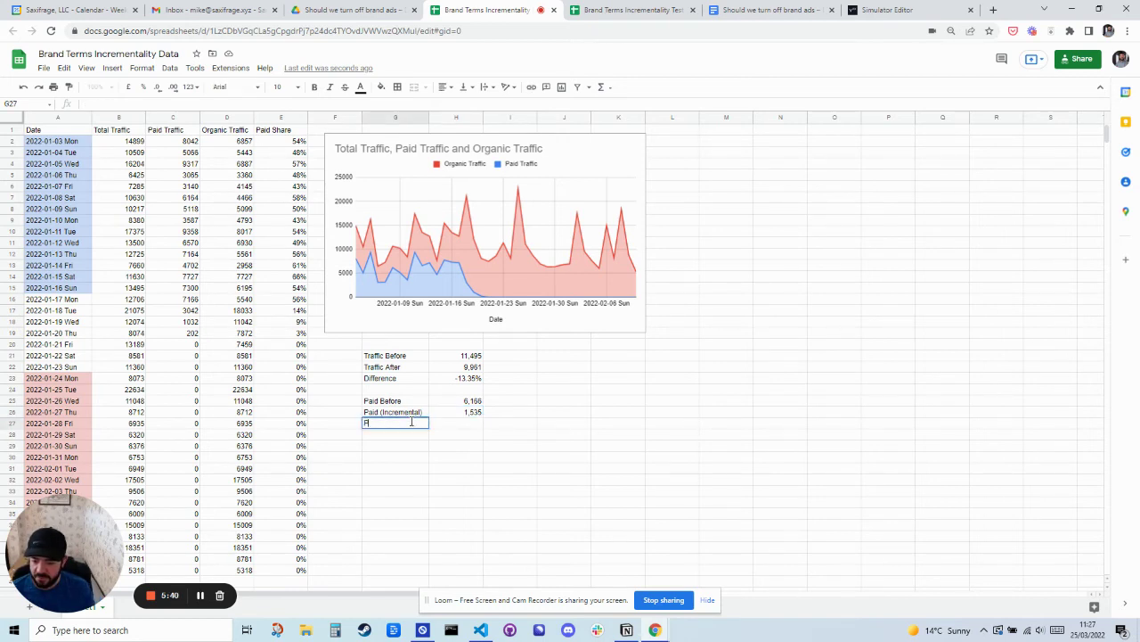
type("aid Incremen")
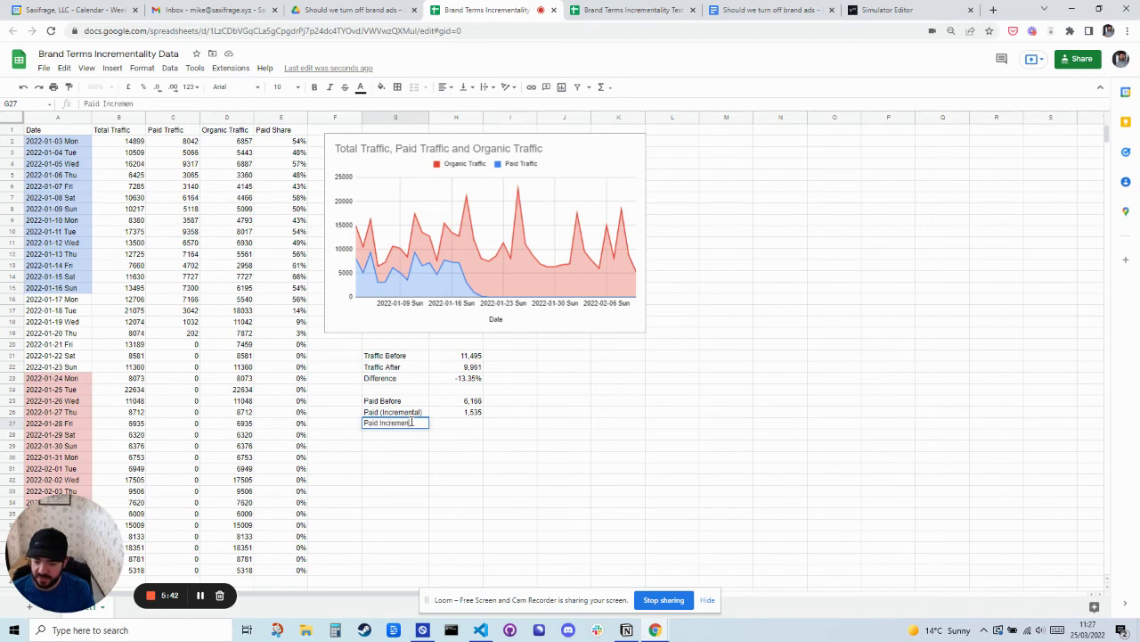
type("tality")
key("Tab")
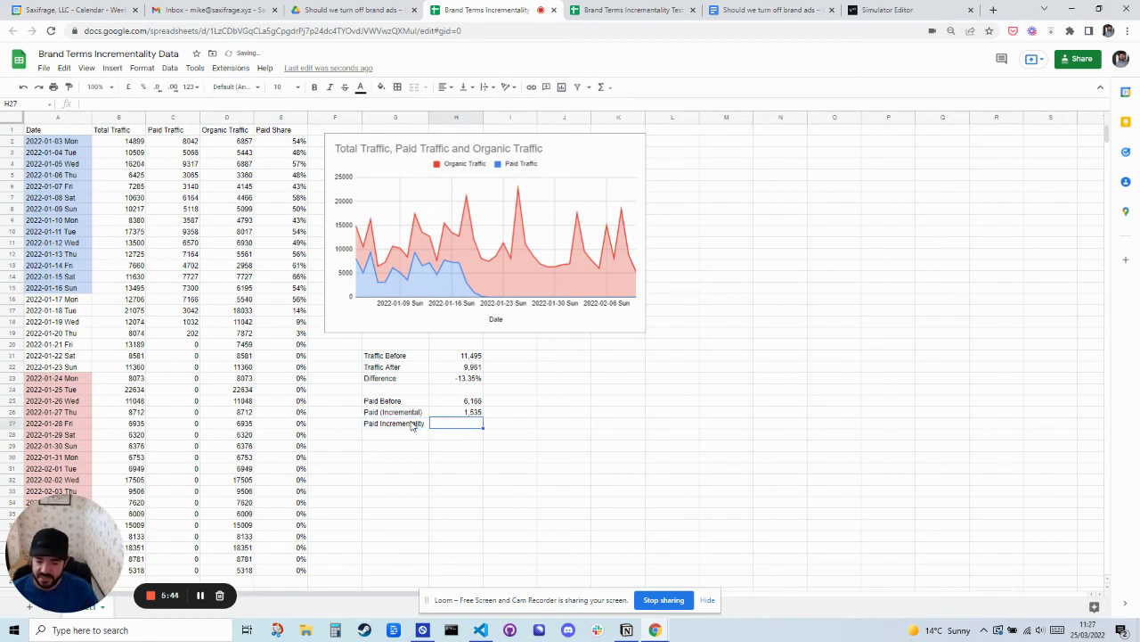
Calculate Paid Incrementality in H27 with the formula =H26/H25.
type("=")
key("Up")
key("Up")
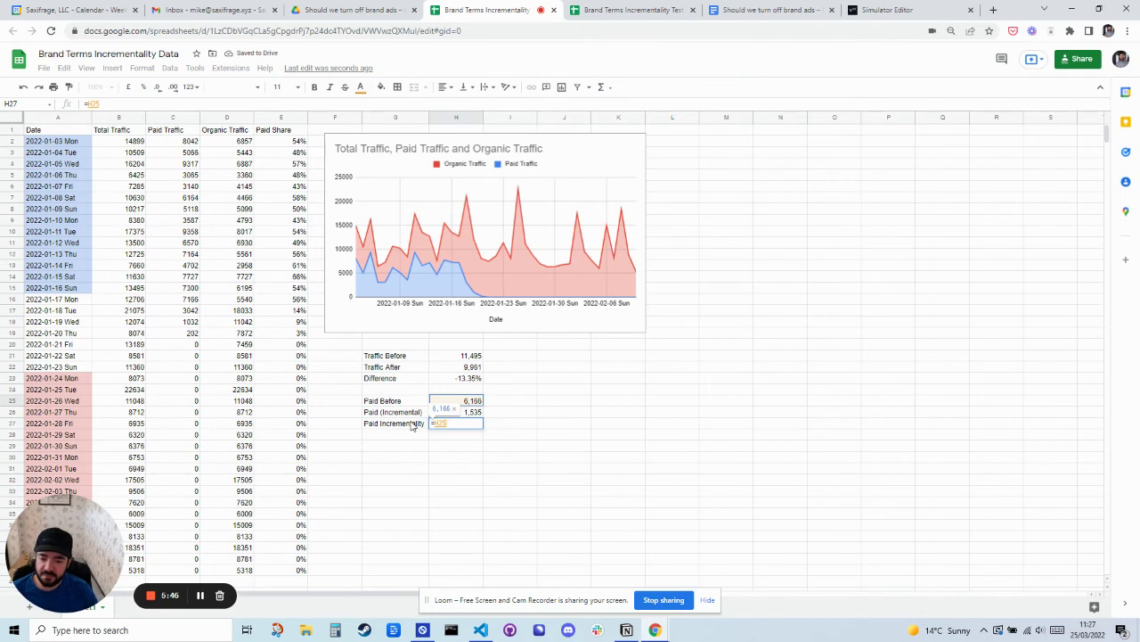
key("Down")
type("/")
key("Up")
key("Up")
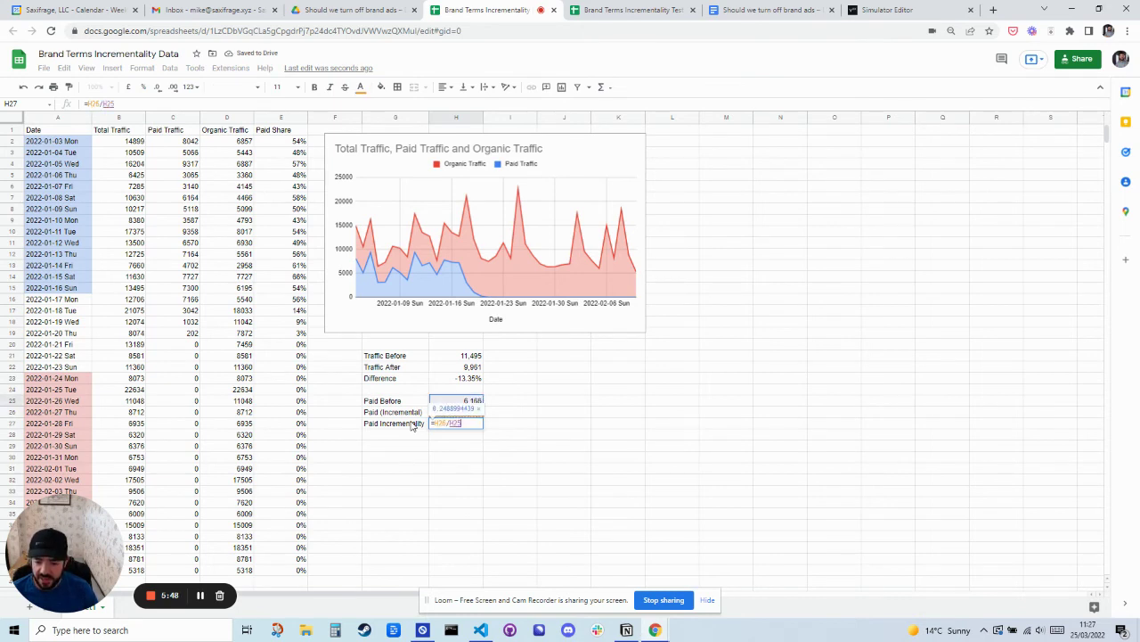
key("Return")
Format the Paid Incrementality value in H27 as a percentage with no decimal places.
key("Up")
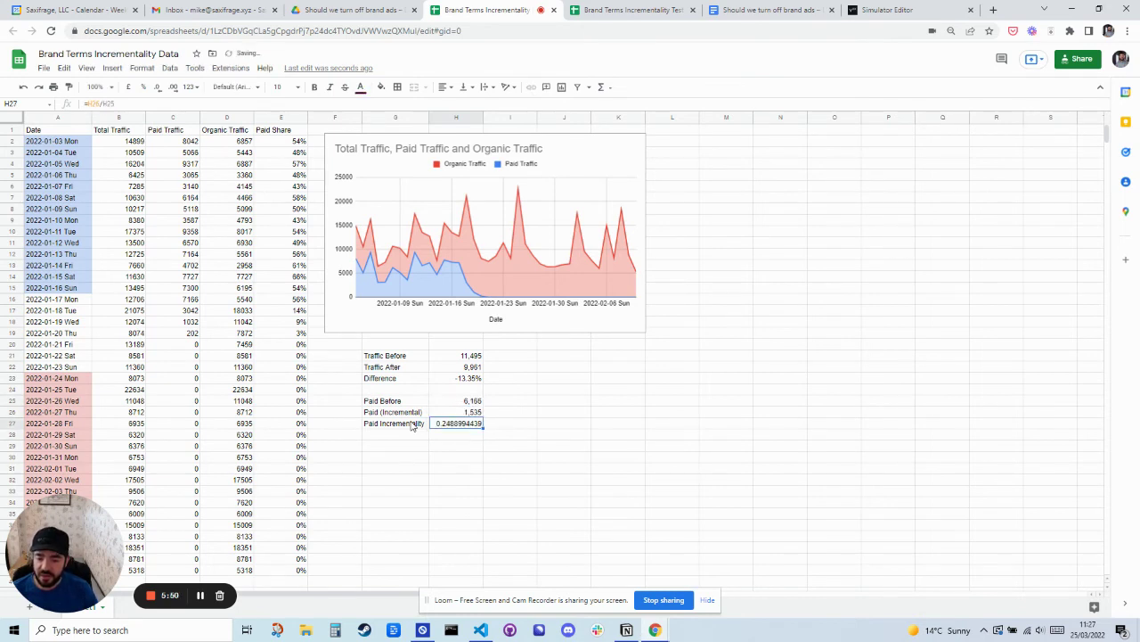
left_click(143, 87)
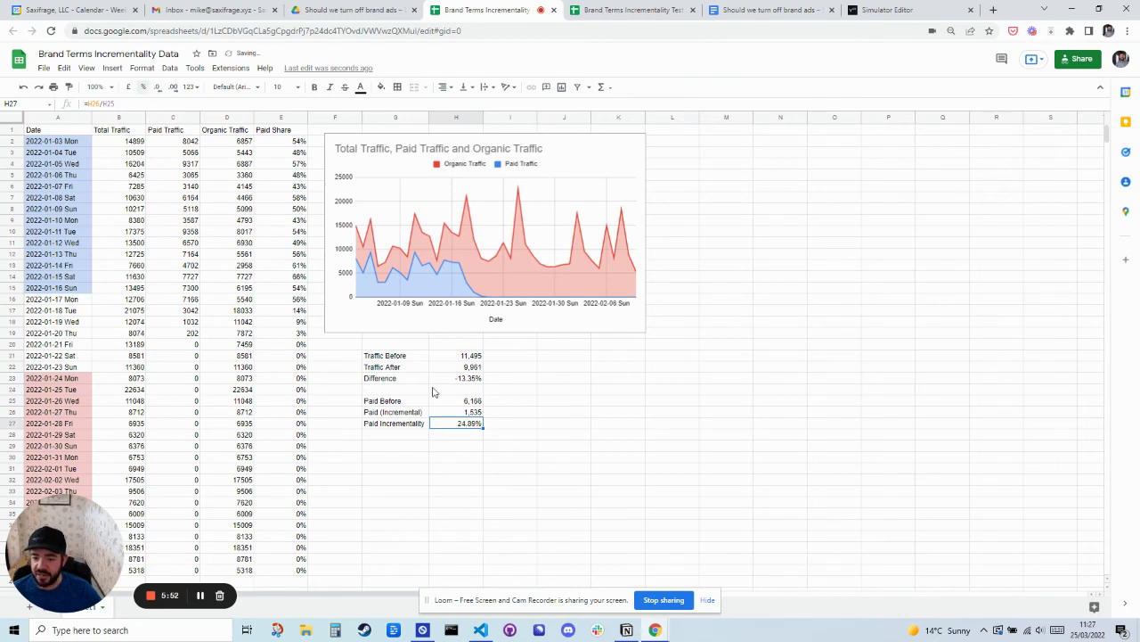
left_click(157, 87)
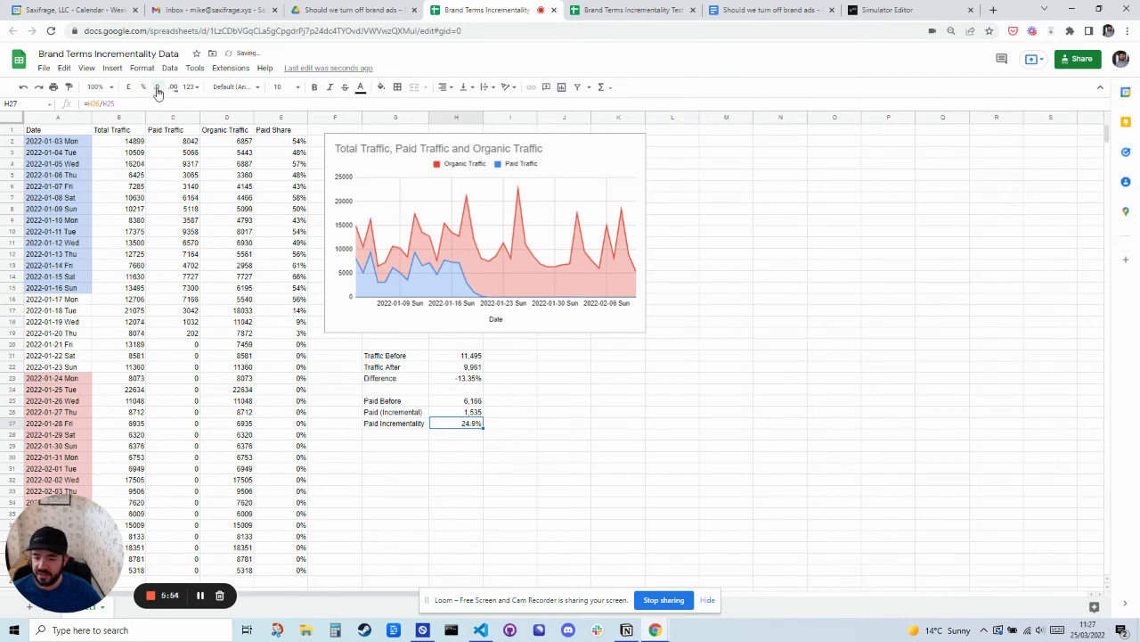
left_click(156, 90)
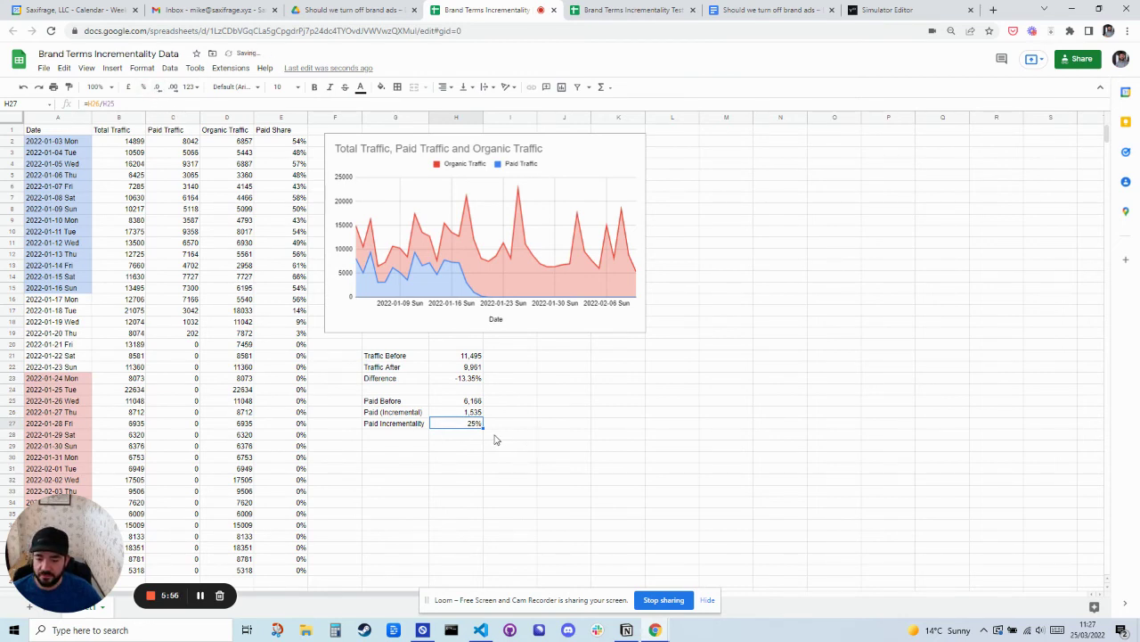
left_click(407, 448)
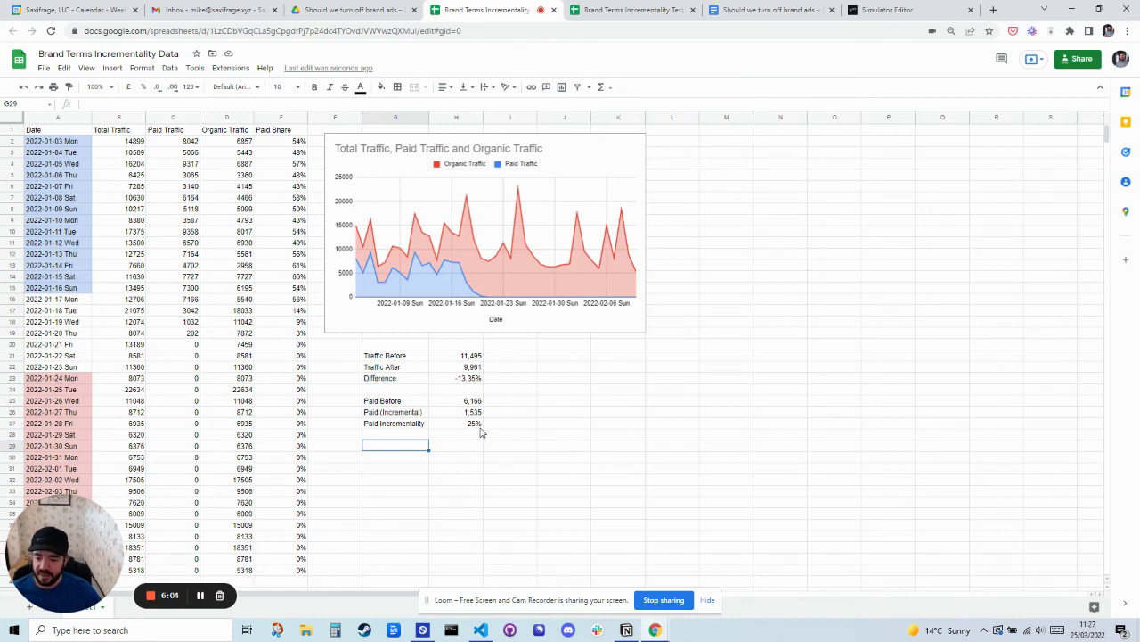
left_click(472, 424)
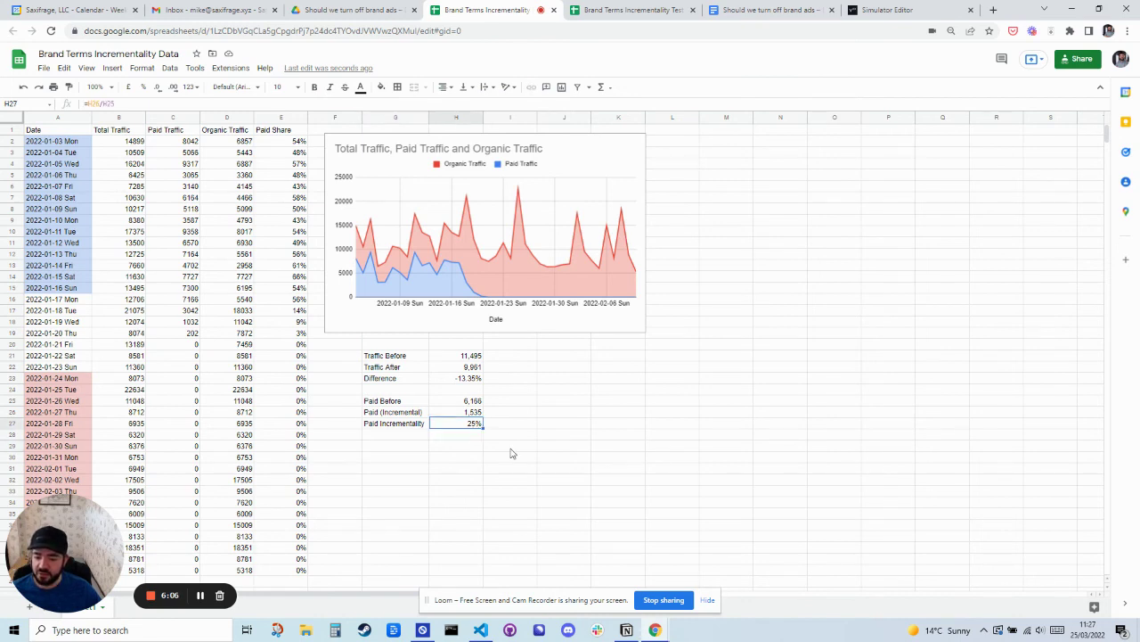